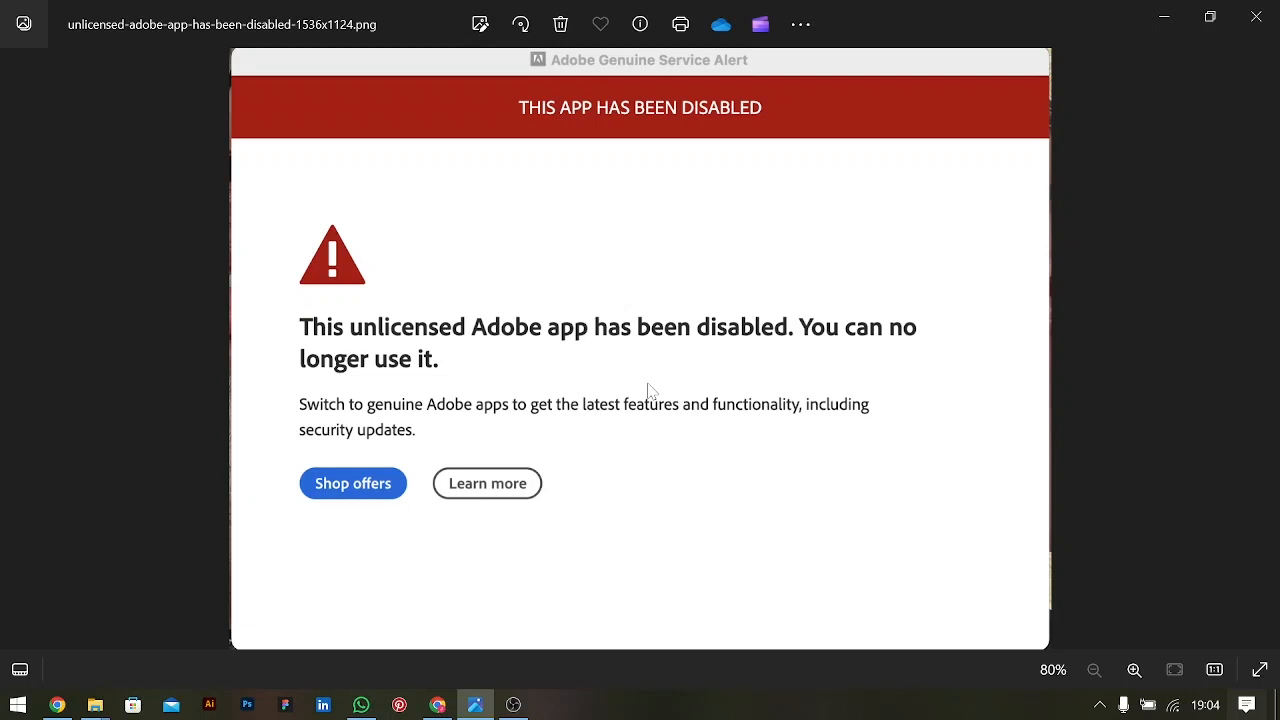
left_click(17, 705)
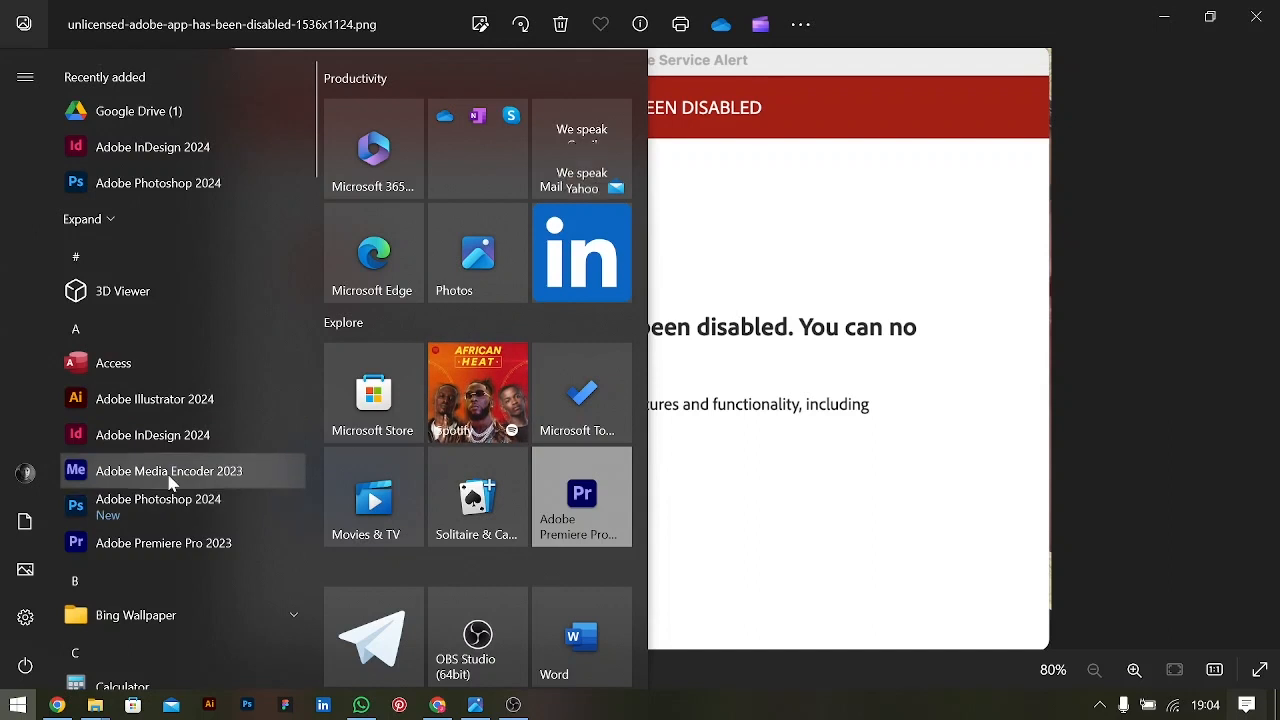
left_click(826, 318)
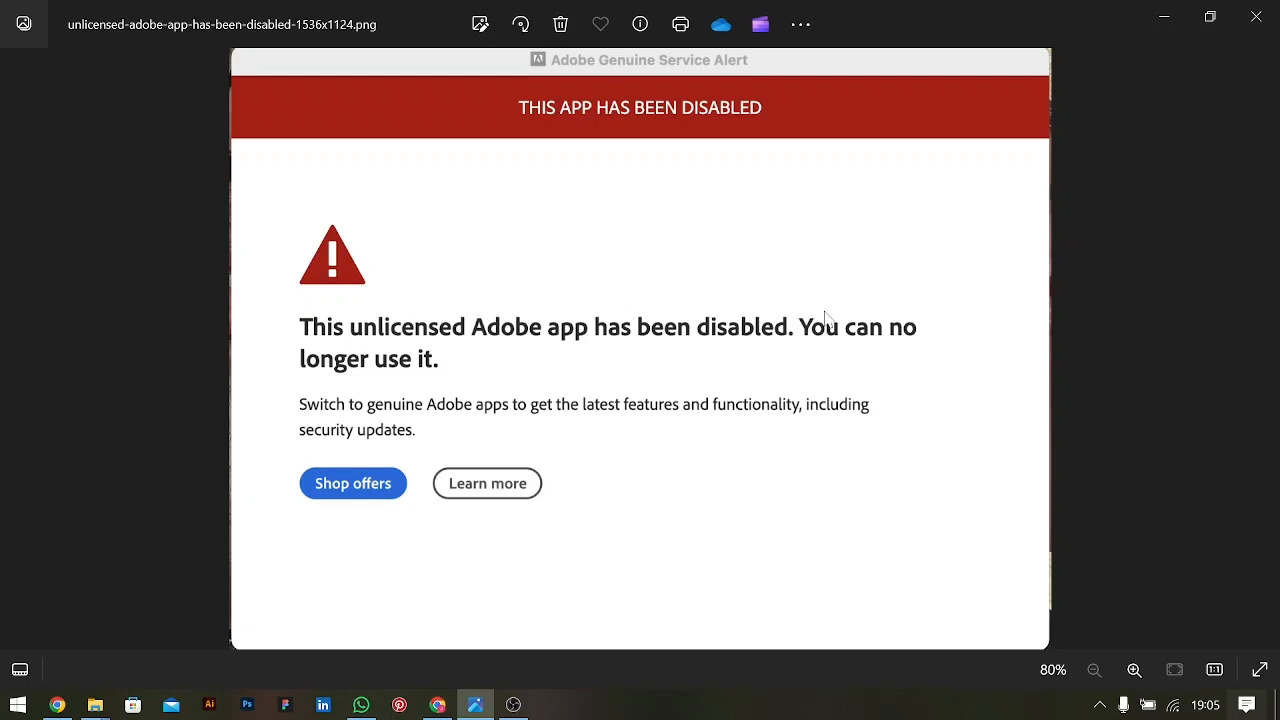
- Show the desktop, then open Windows Security from the hidden background apps and maximize its window
left_click(1278, 708)
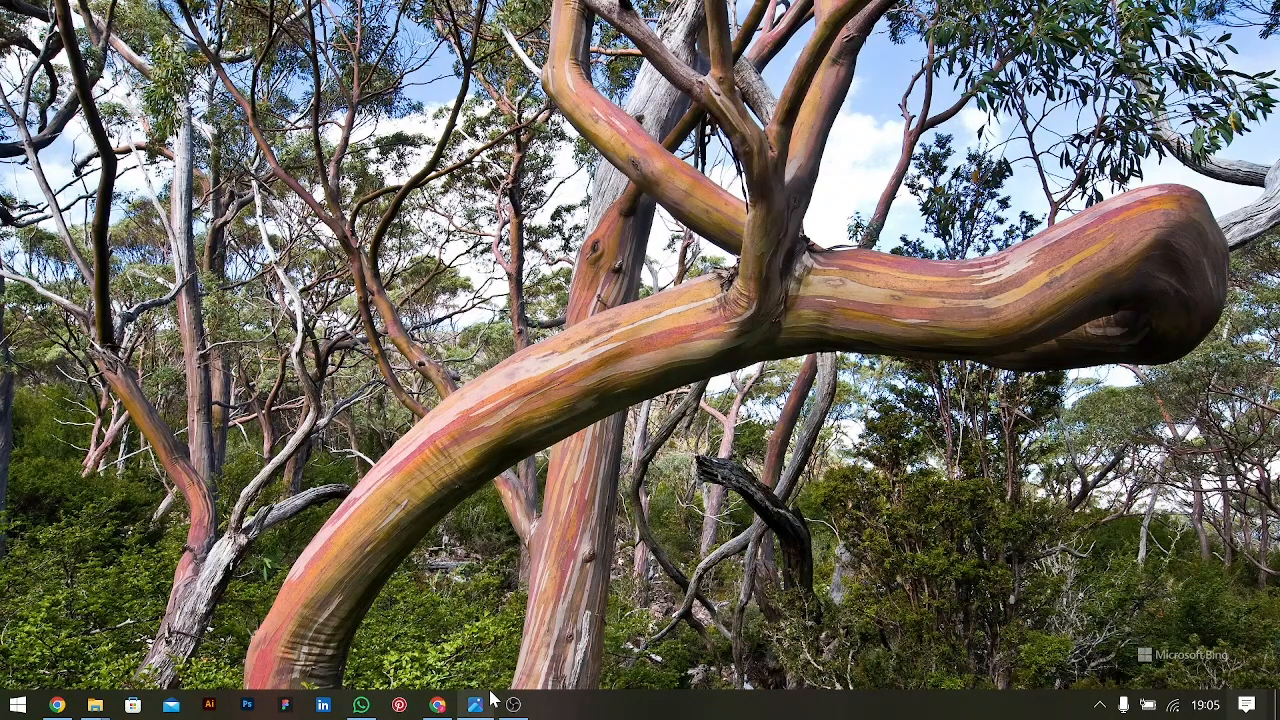
left_click(1099, 704)
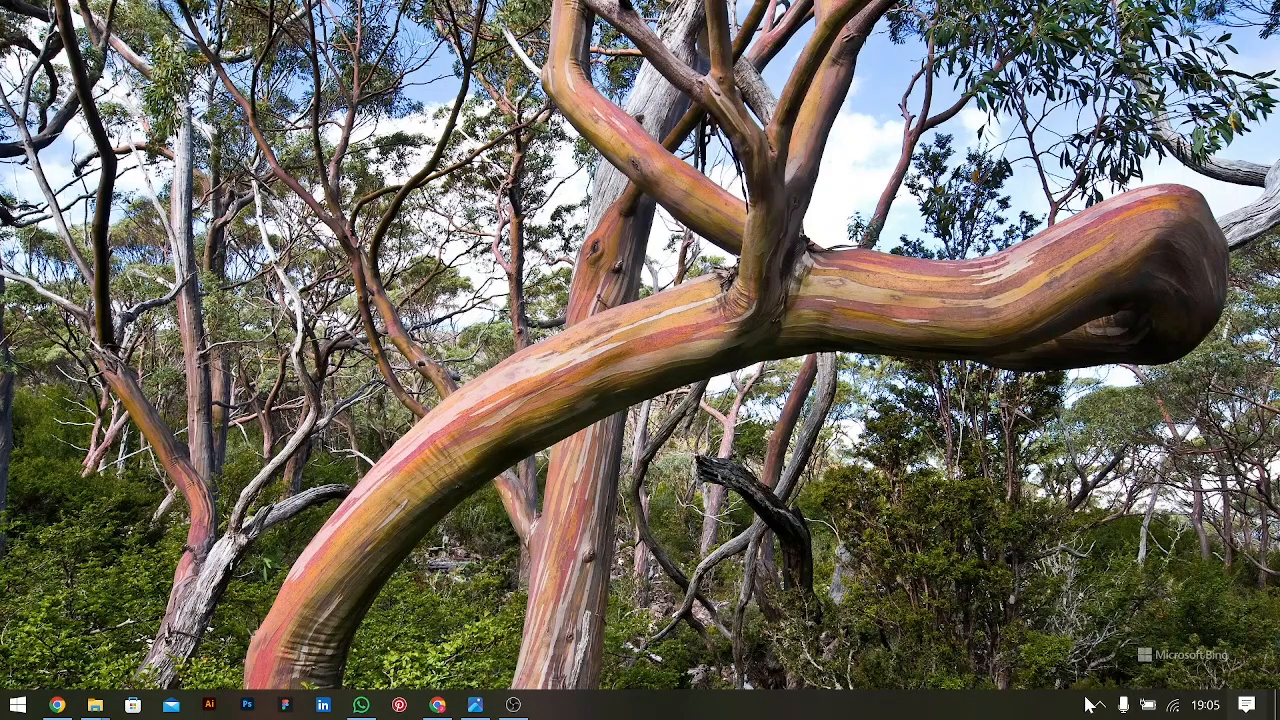
left_click(1099, 704)
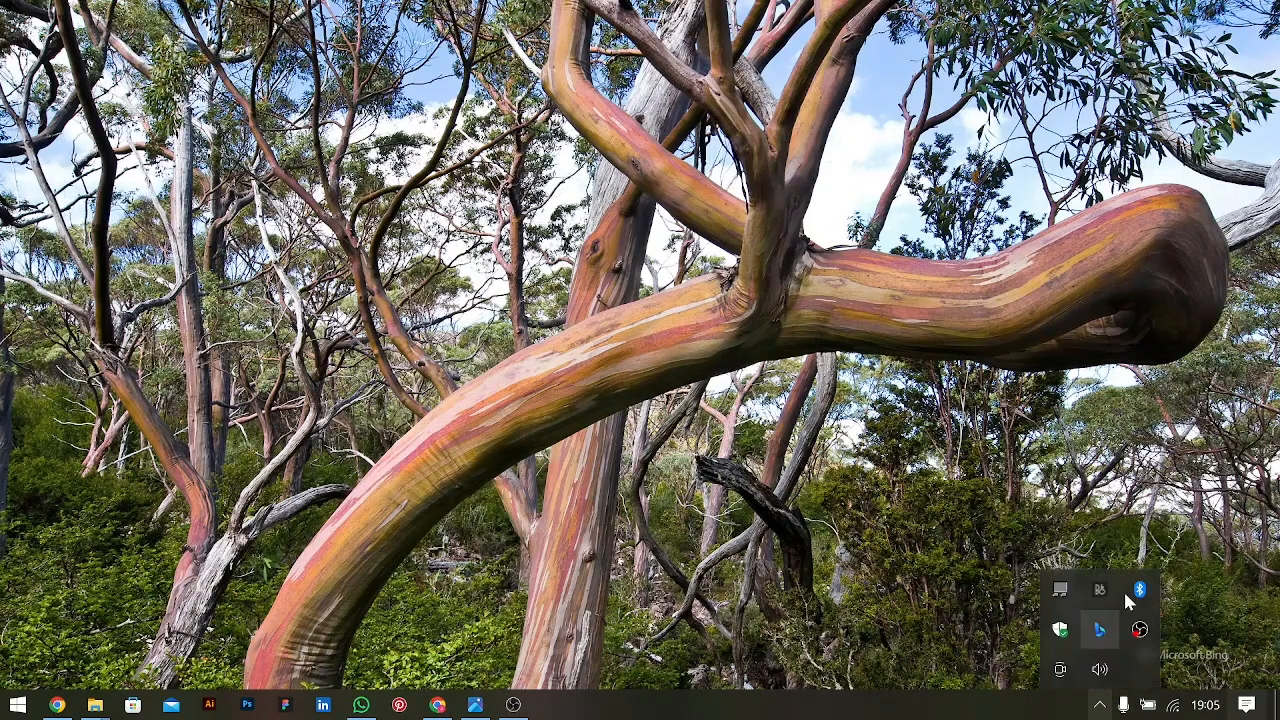
left_click(1060, 630)
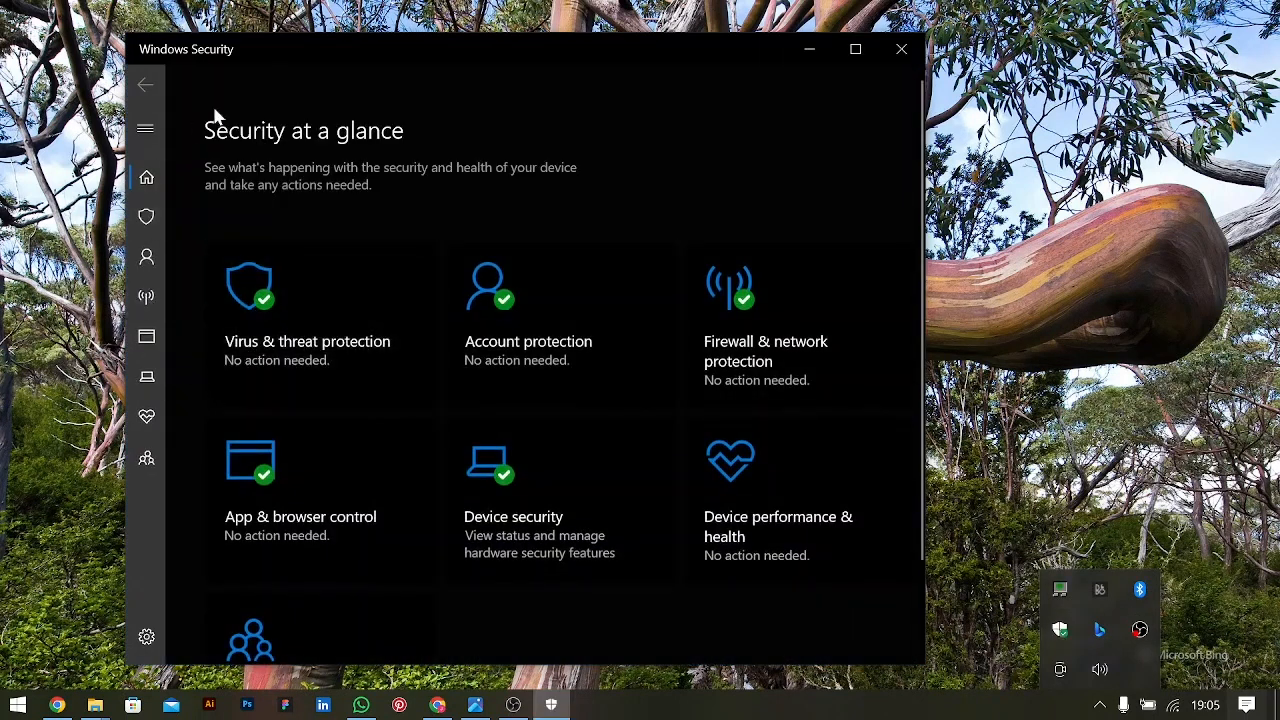
left_click(866, 54)
left_click(866, 52)
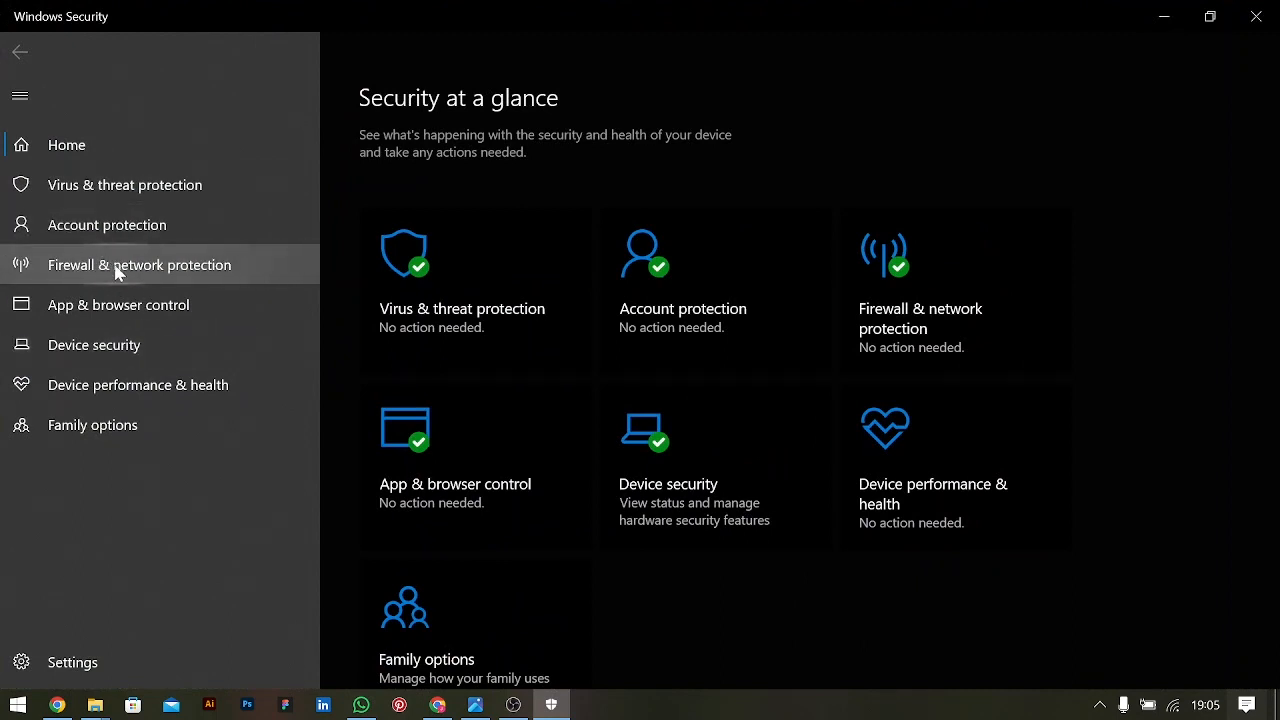
- Open the advanced settings of Firewall & network protection and maximize the Windows Defender Firewall window
left_click(70, 276)
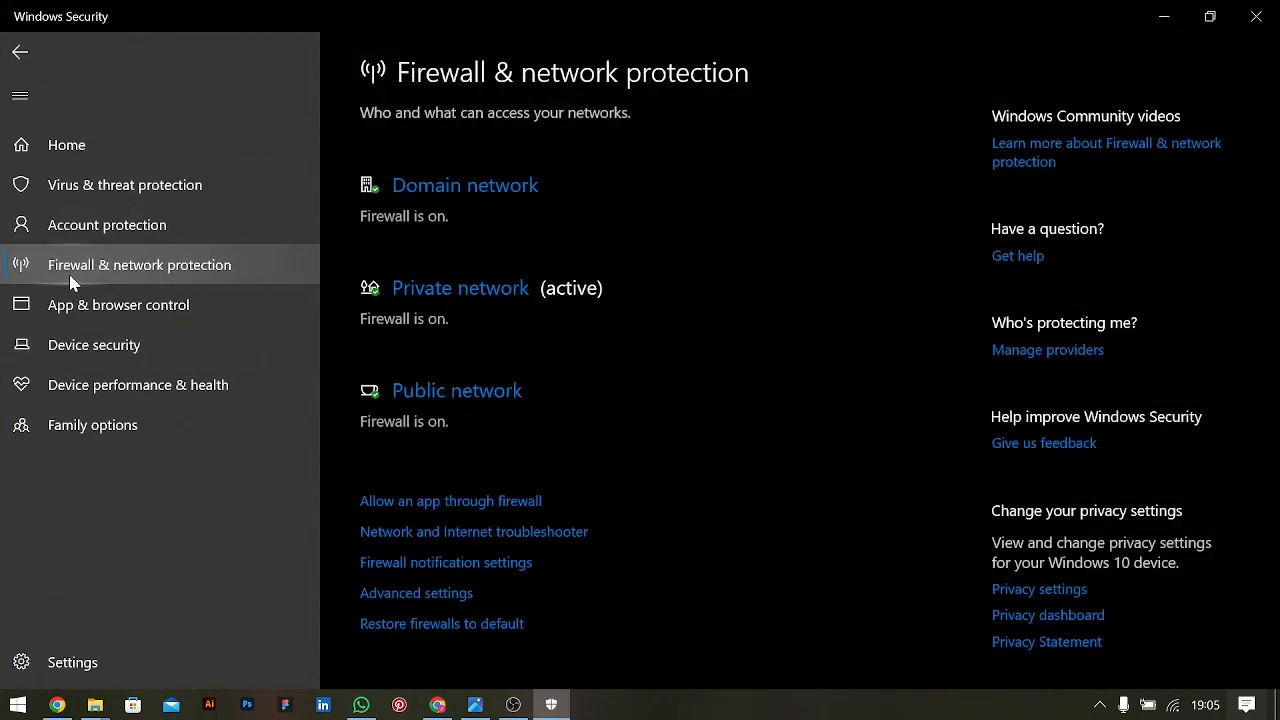
left_click(376, 597)
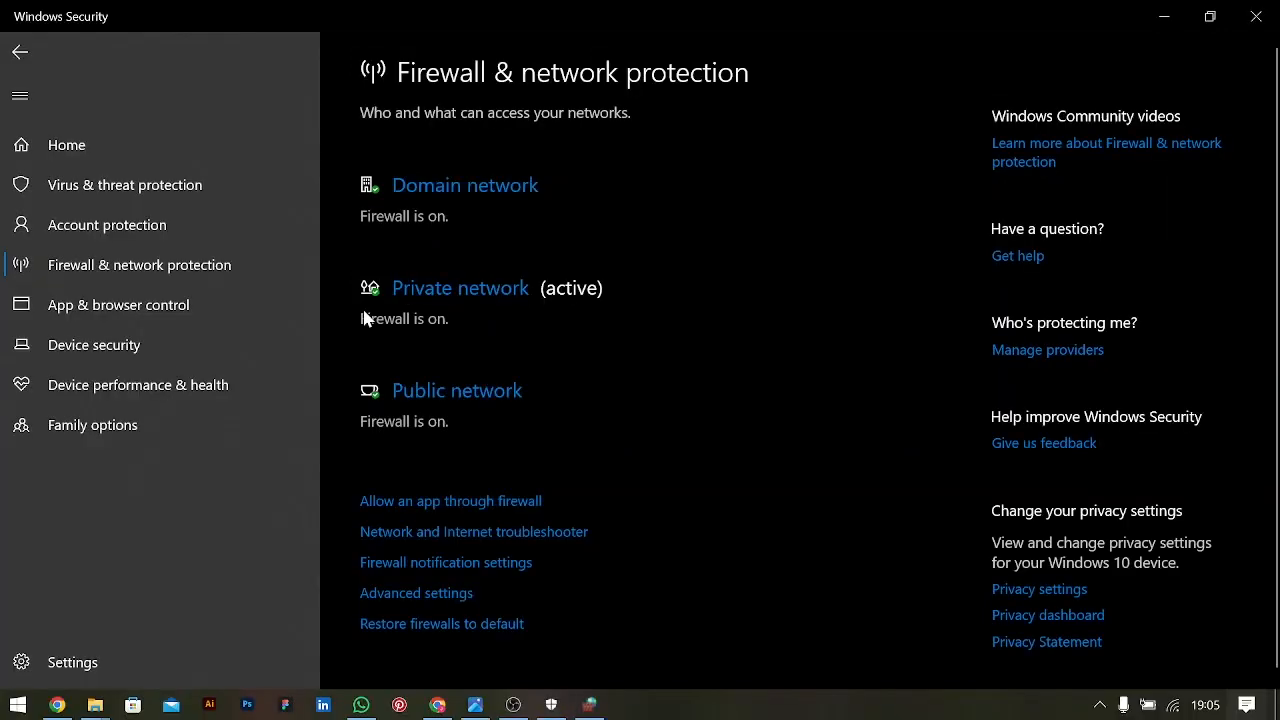
left_click(1160, 30)
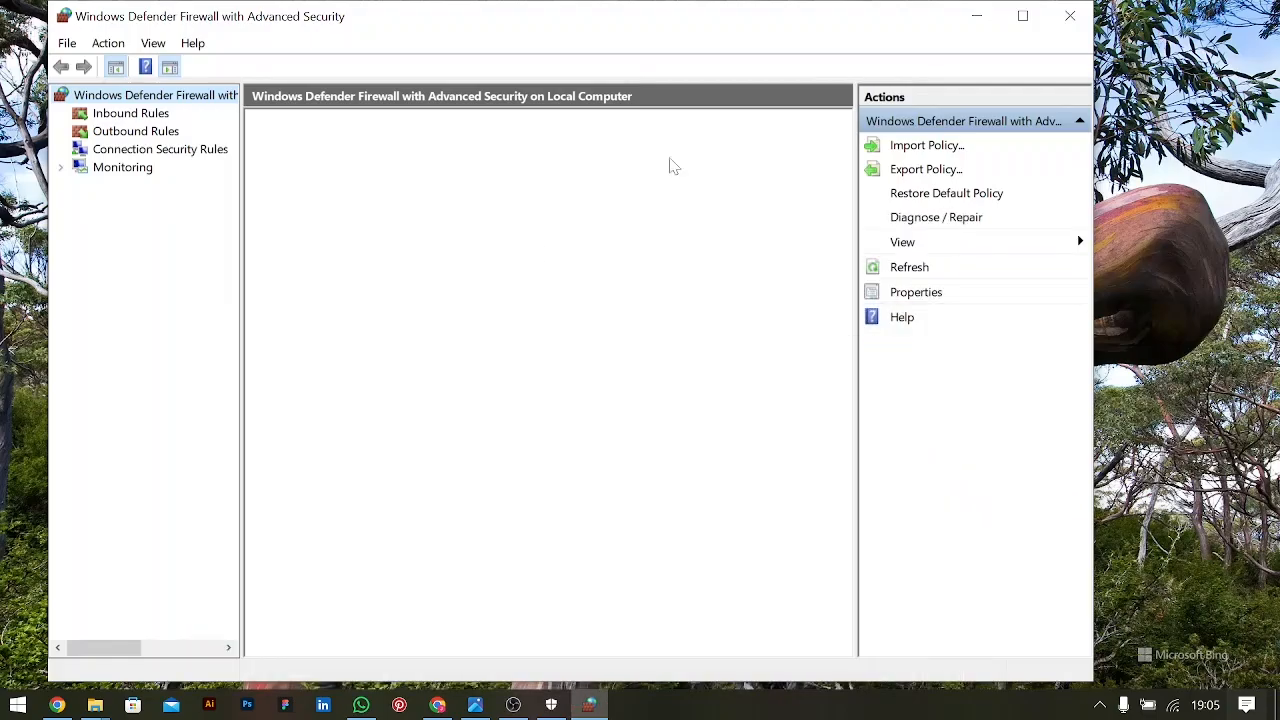
left_click_drag(426, 18, 427, 0)
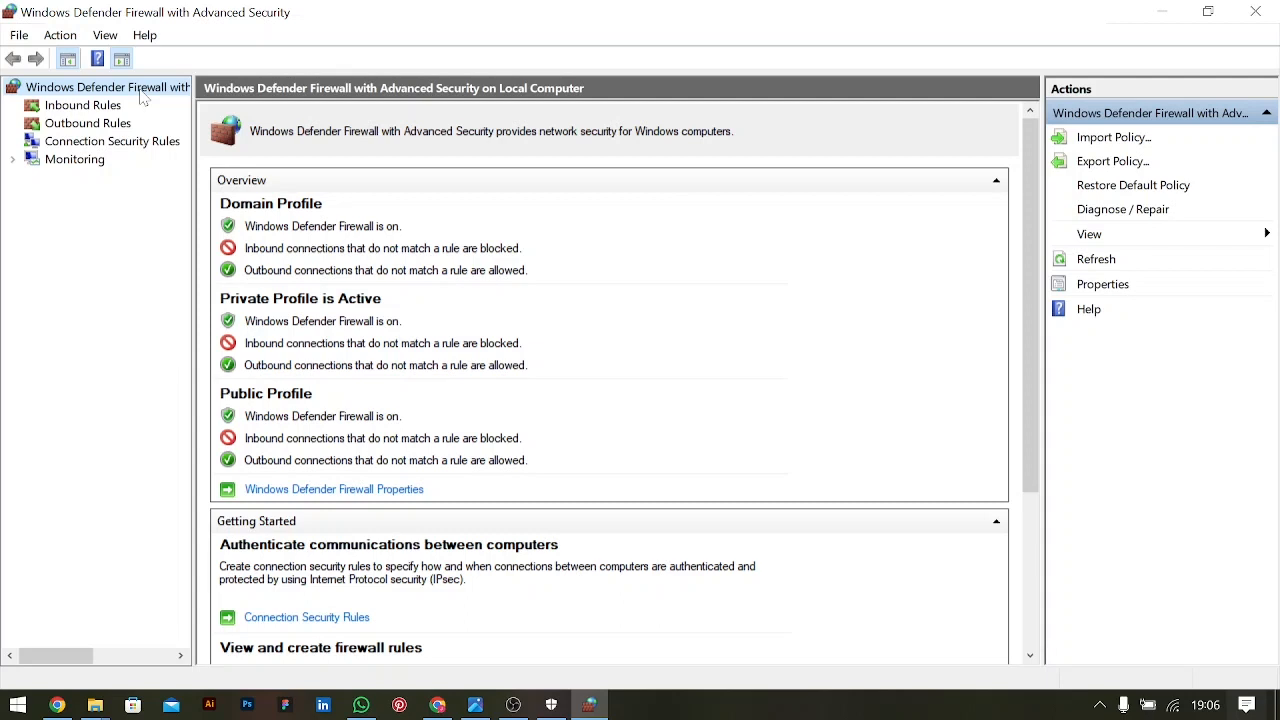
- Check the existing inbound and outbound rules and start a new inbound rule of type Program for a specific program path
left_click(83, 106)
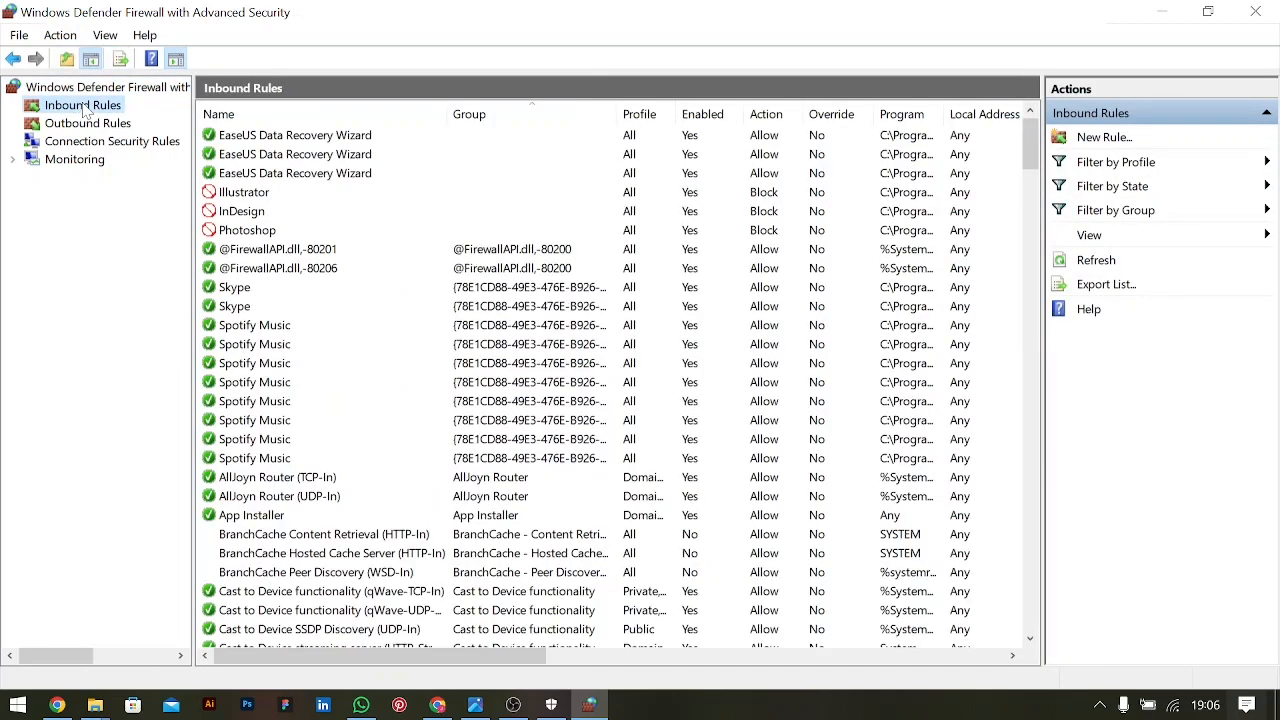
left_click(70, 126)
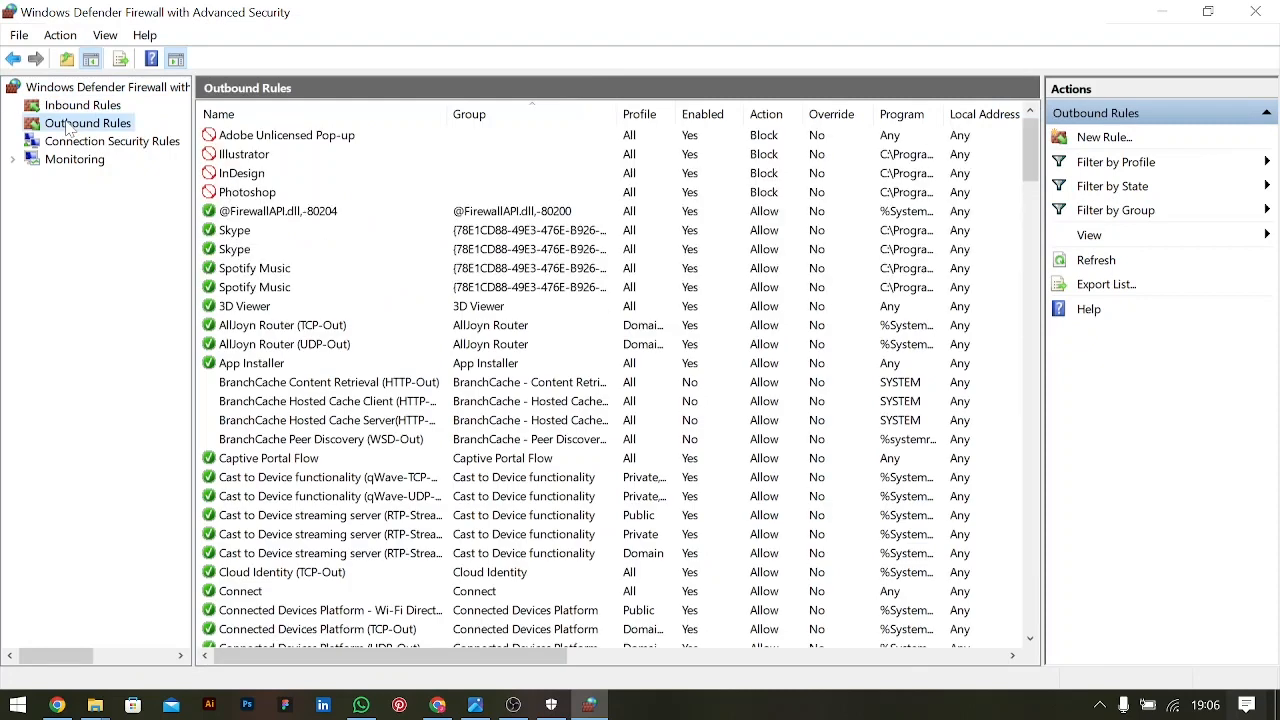
left_click(94, 108)
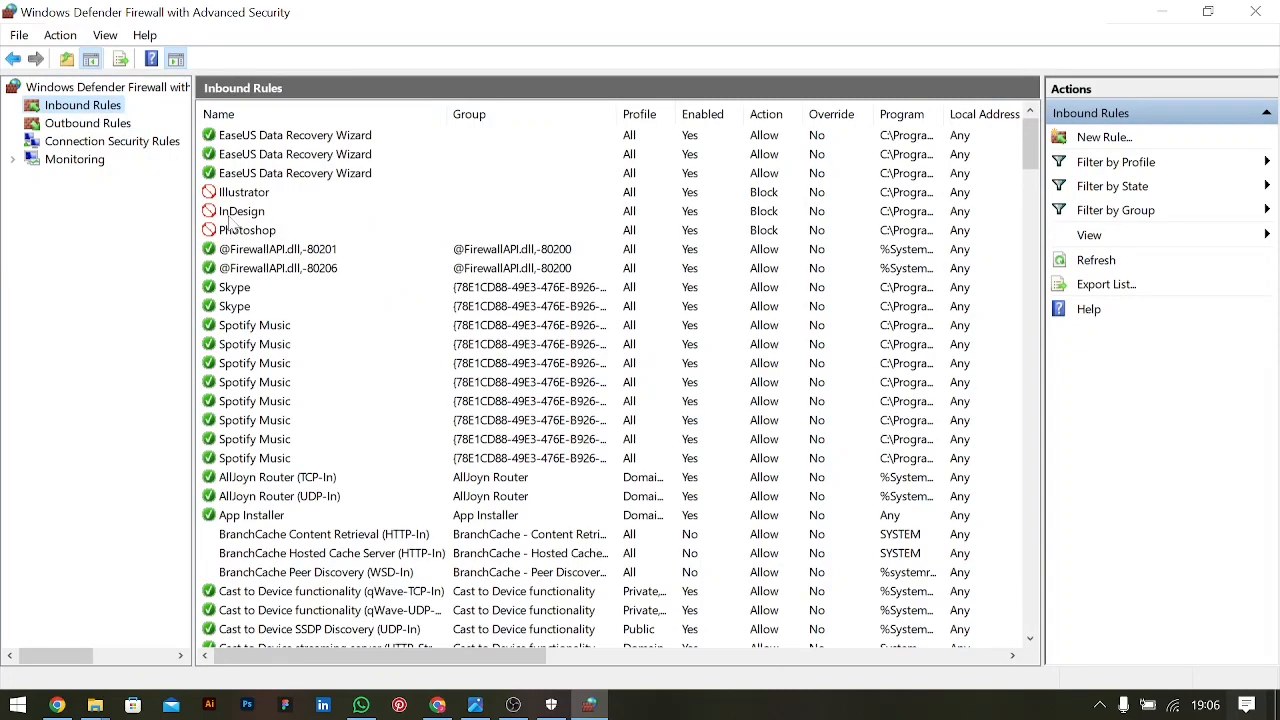
left_click(1100, 138)
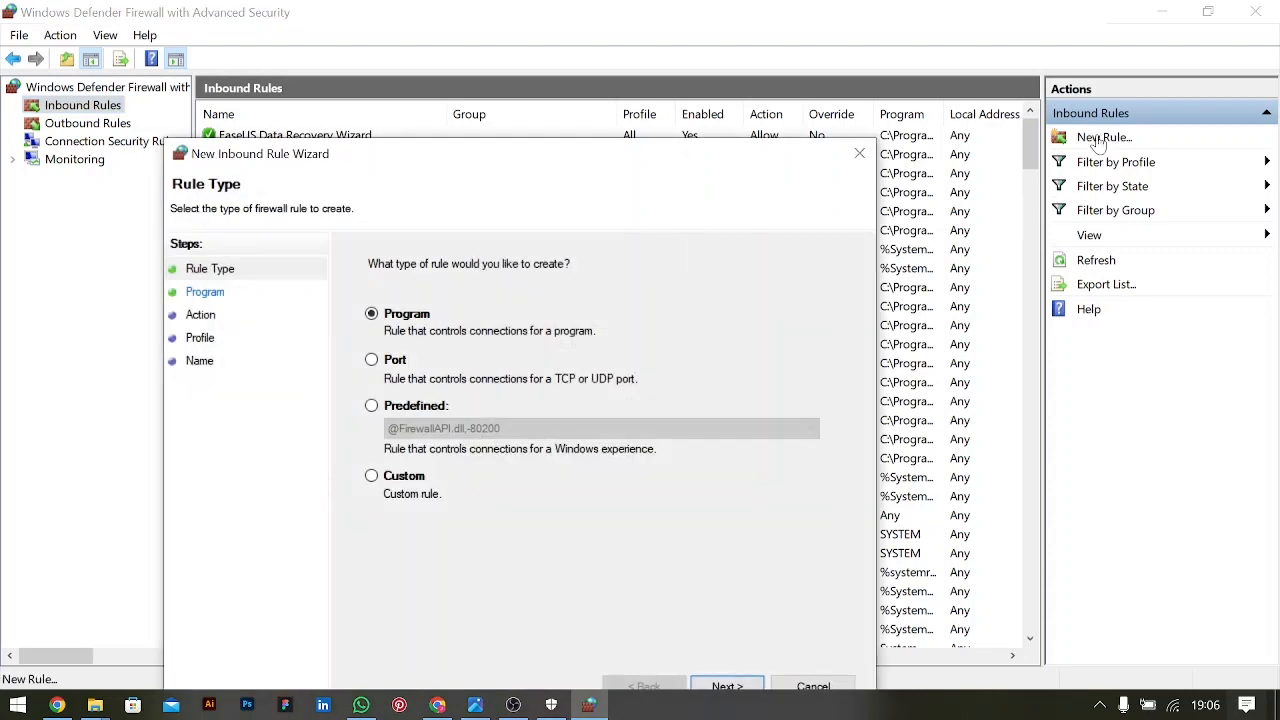
left_click_drag(443, 156, 469, 44)
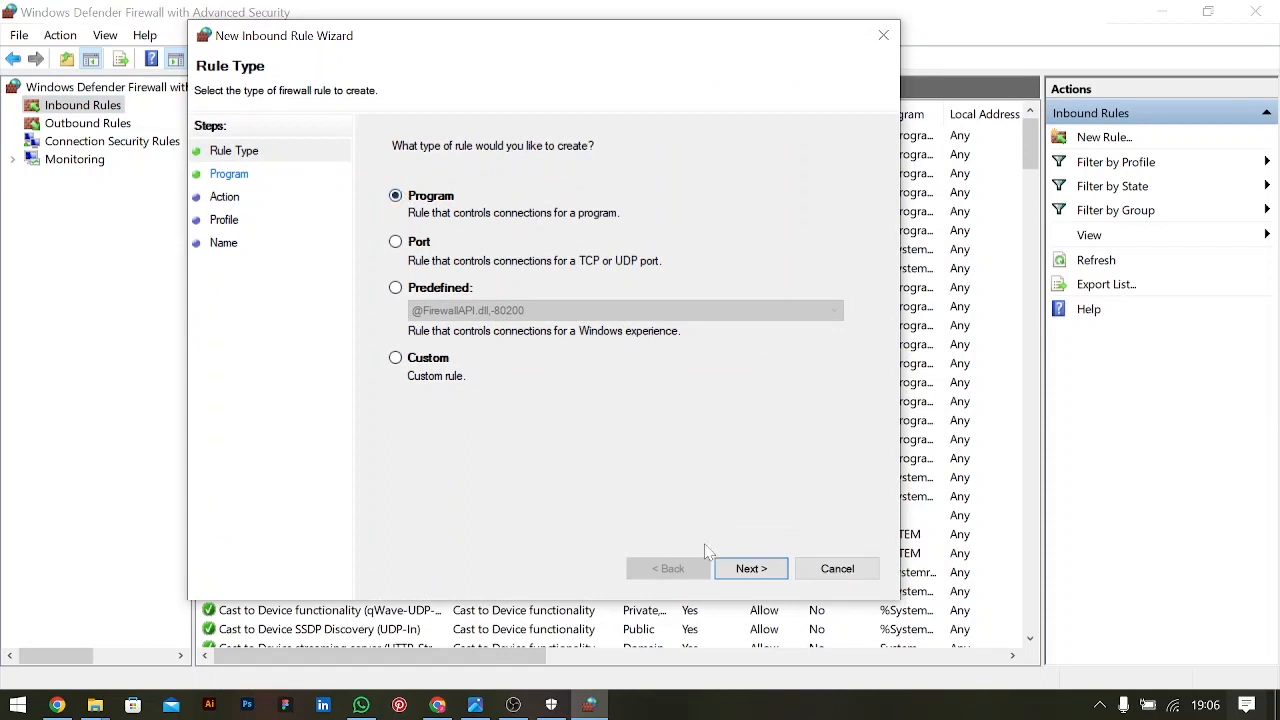
left_click(751, 570)
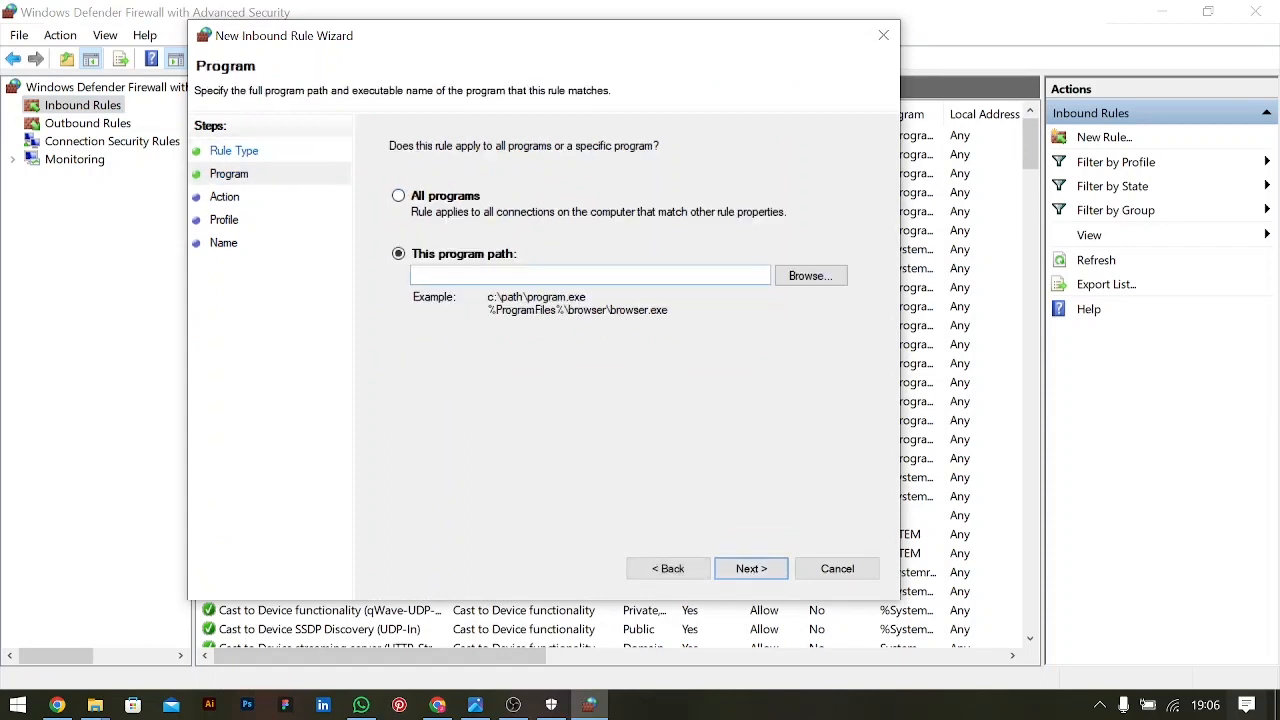
left_click(420, 275)
- Open the installation folder of Adobe Illustrator 2024 by following its Start menu shortcut to the file location
left_click(17, 705)
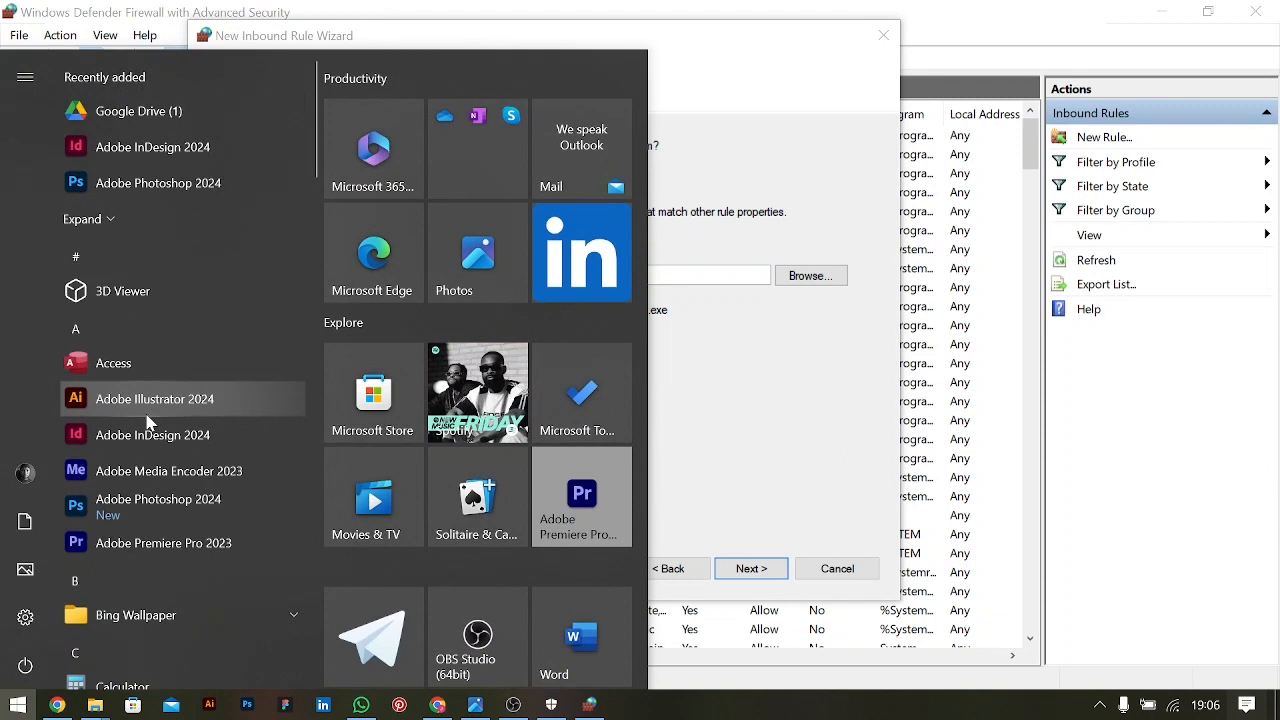
right_click(118, 408)
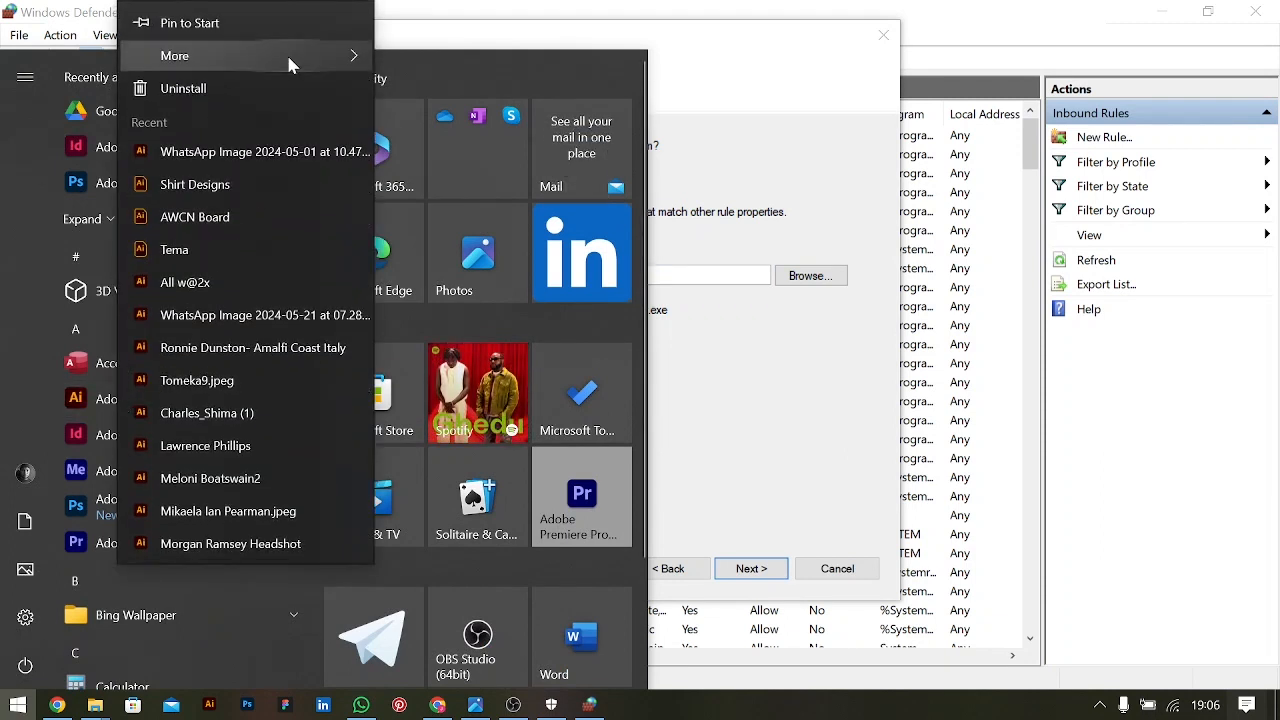
mouse_move(286, 52)
left_click(471, 128)
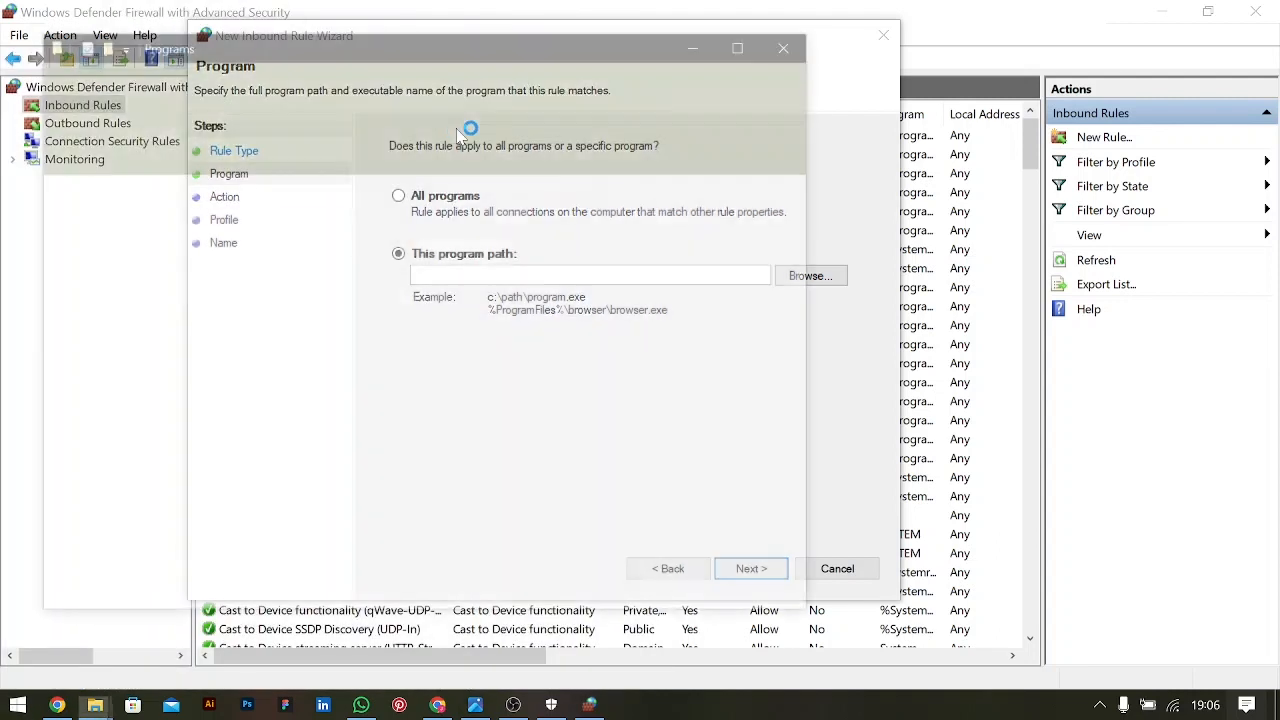
scroll(330, 510, "down", 4)
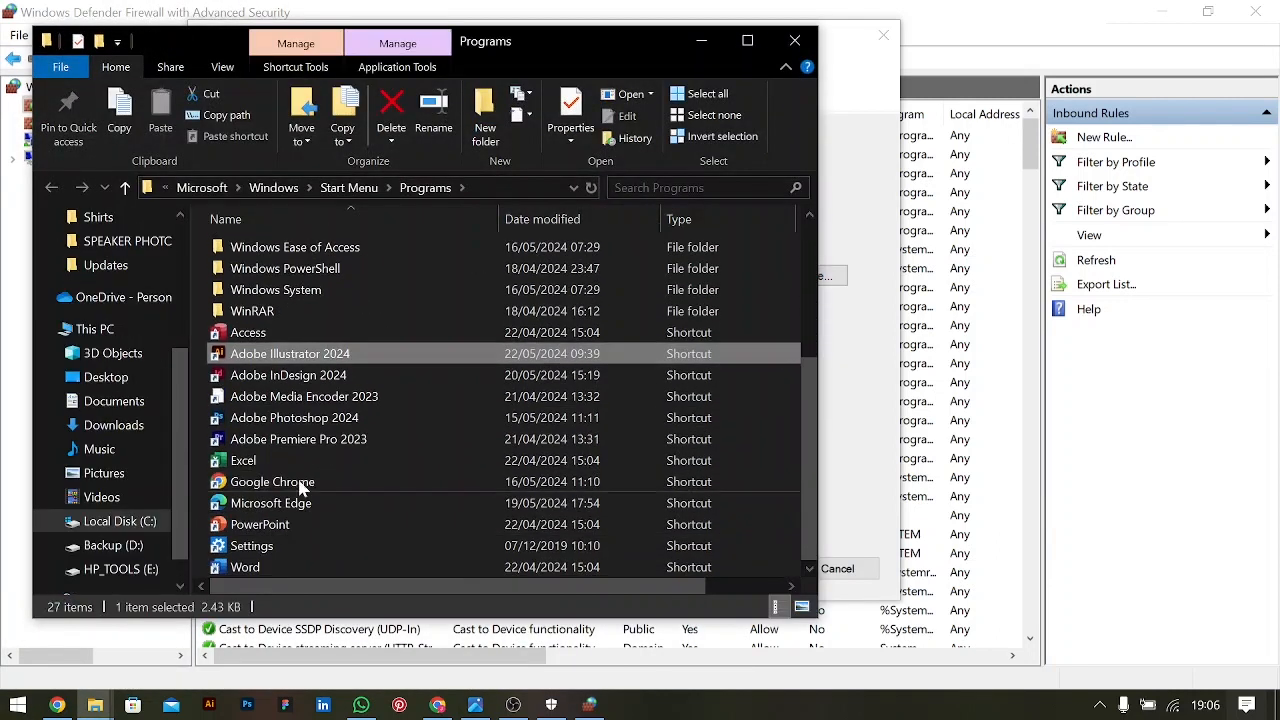
right_click(232, 362)
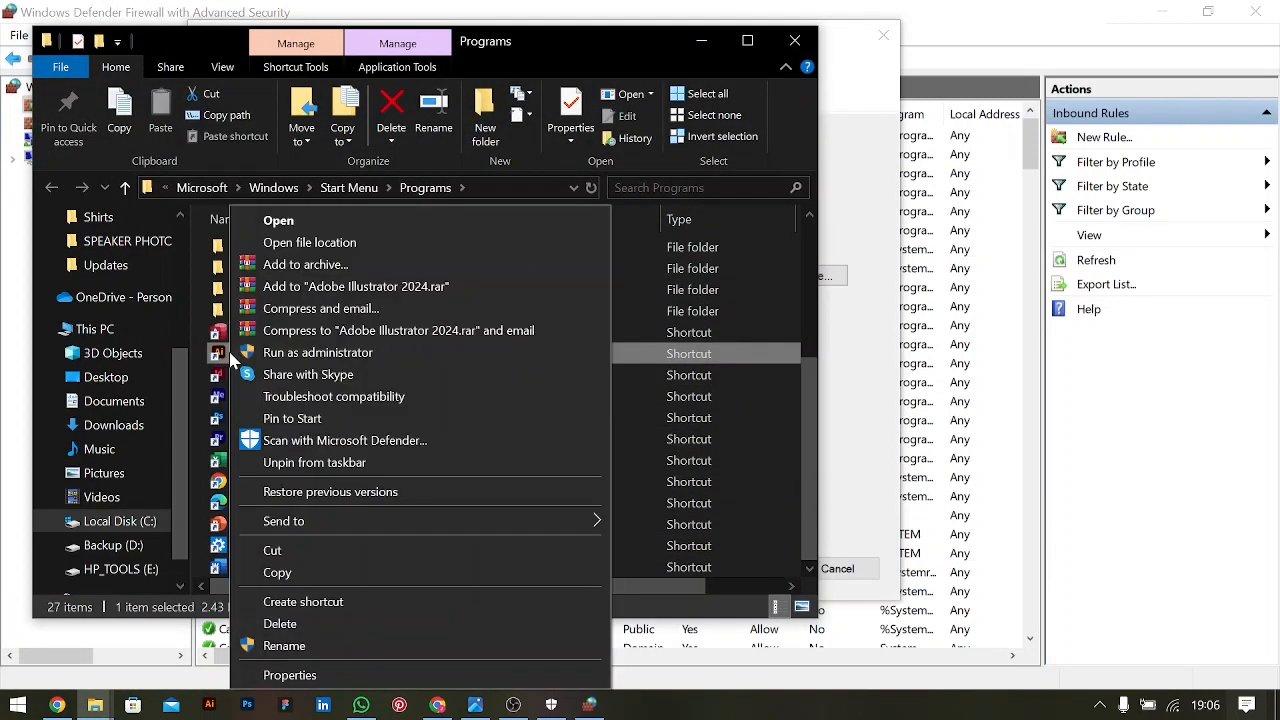
left_click(288, 251)
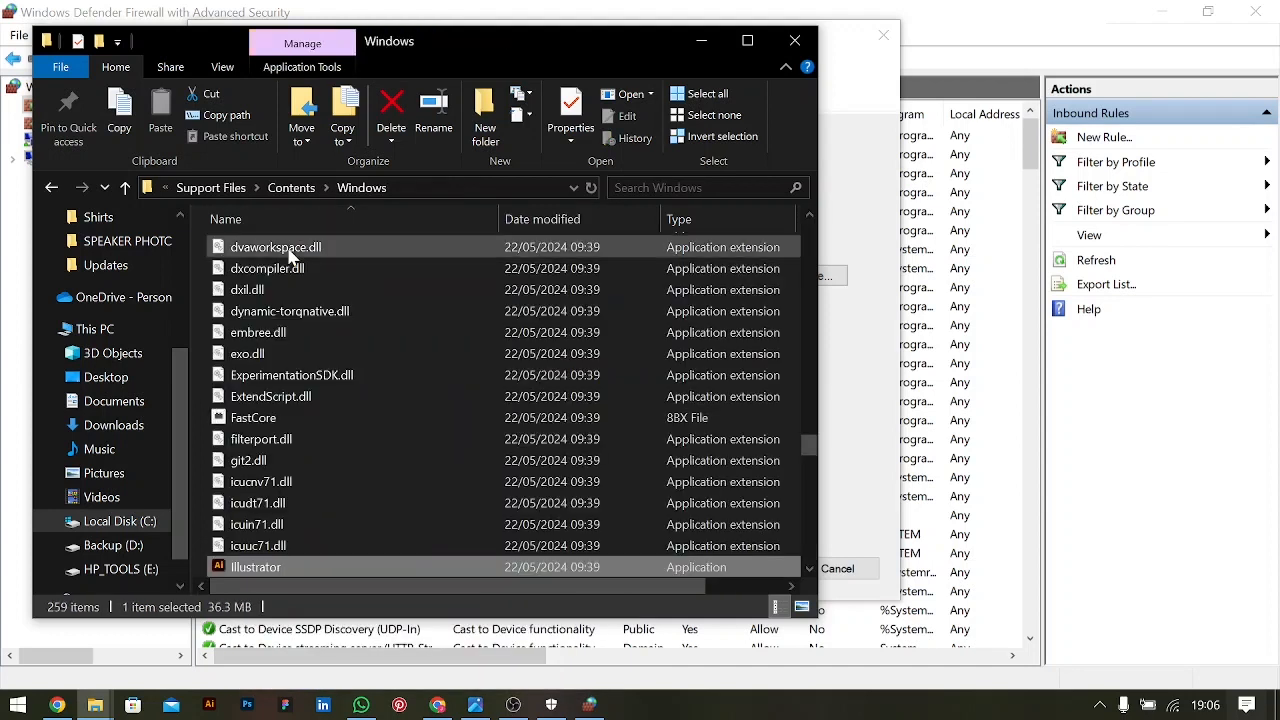
- Copy the Illustrator folder's path ending in Adobe Illustrator 2024\Support Files\Contents\Windows and paste it as the inbound rule's program path
left_click(472, 190)
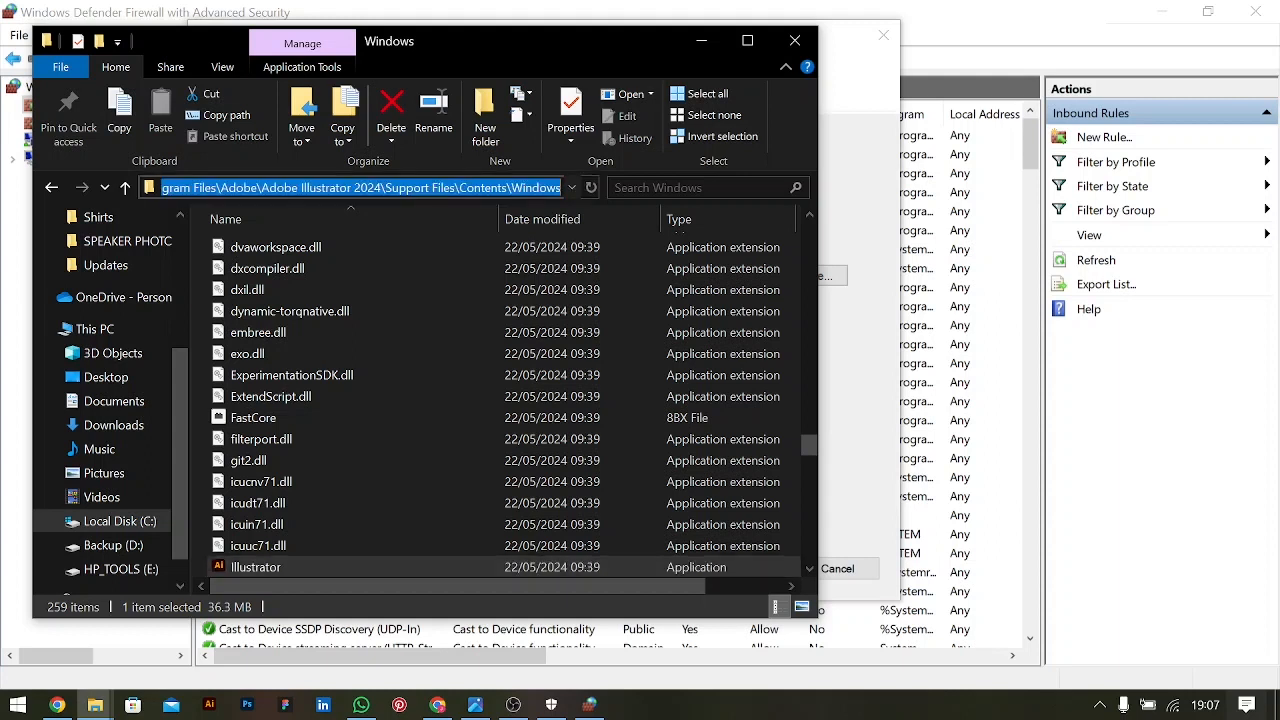
right_click(400, 190)
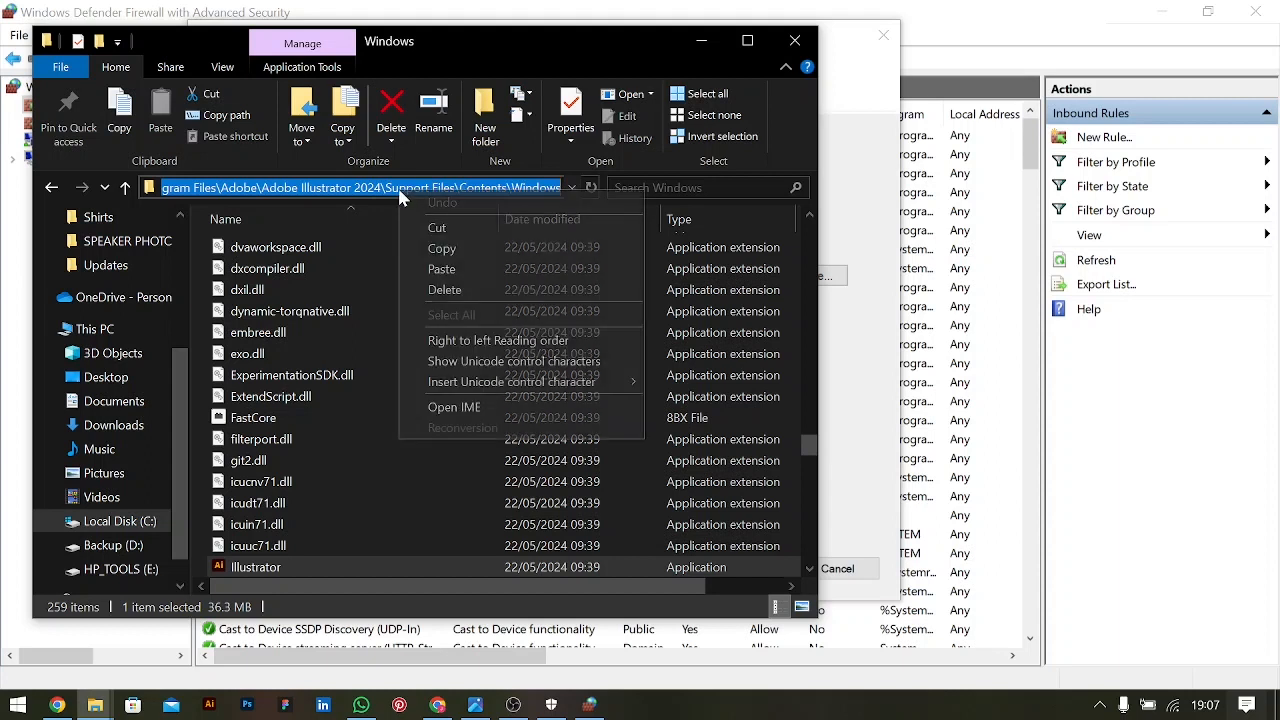
left_click(436, 252)
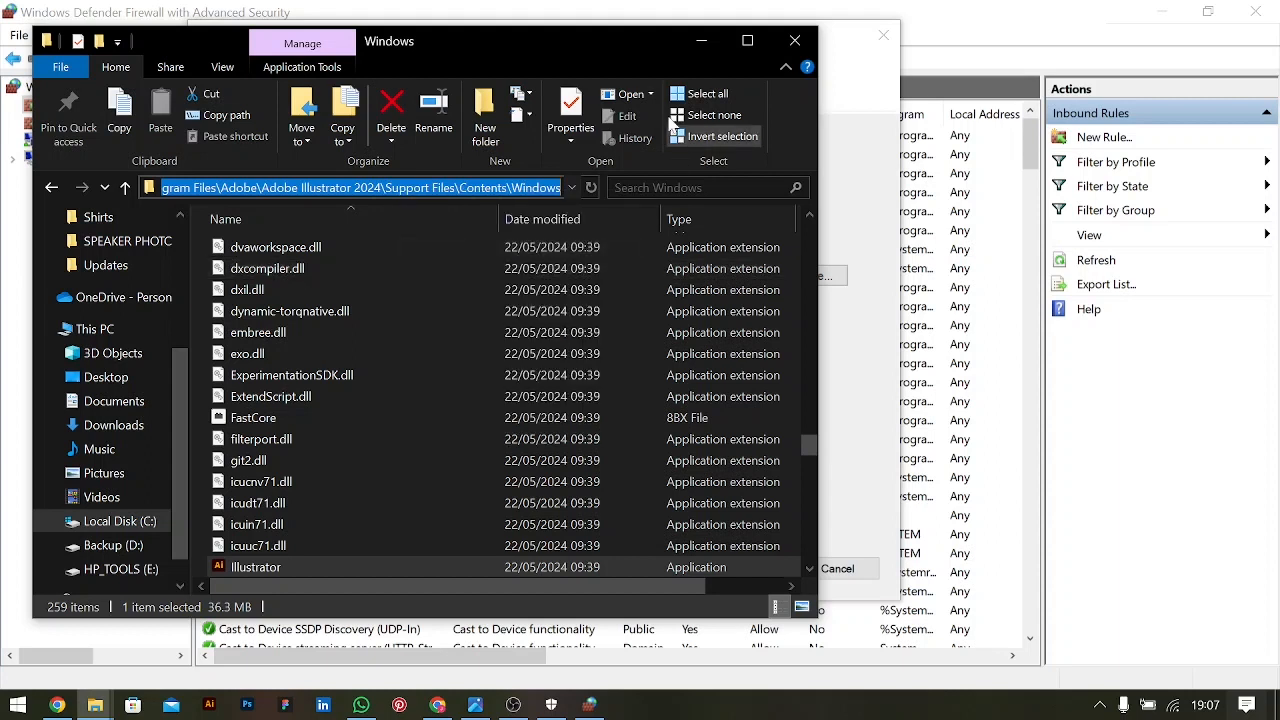
left_click(702, 40)
right_click(484, 277)
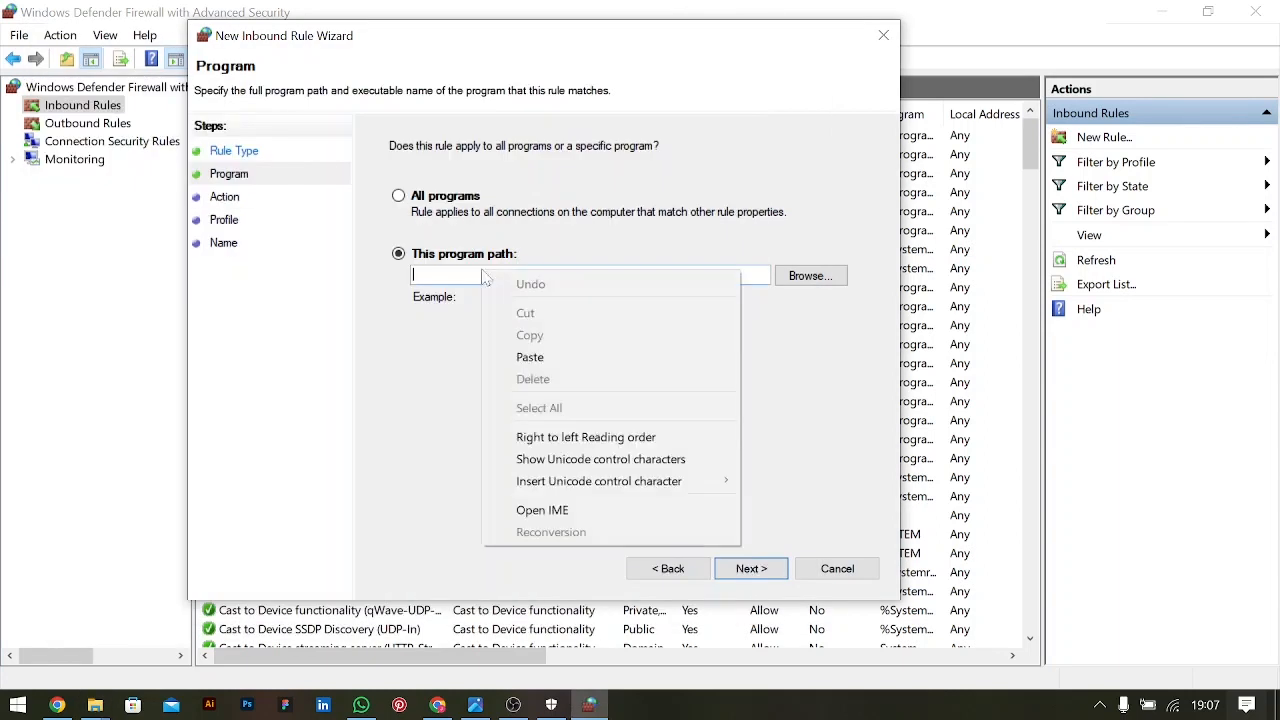
left_click(530, 357)
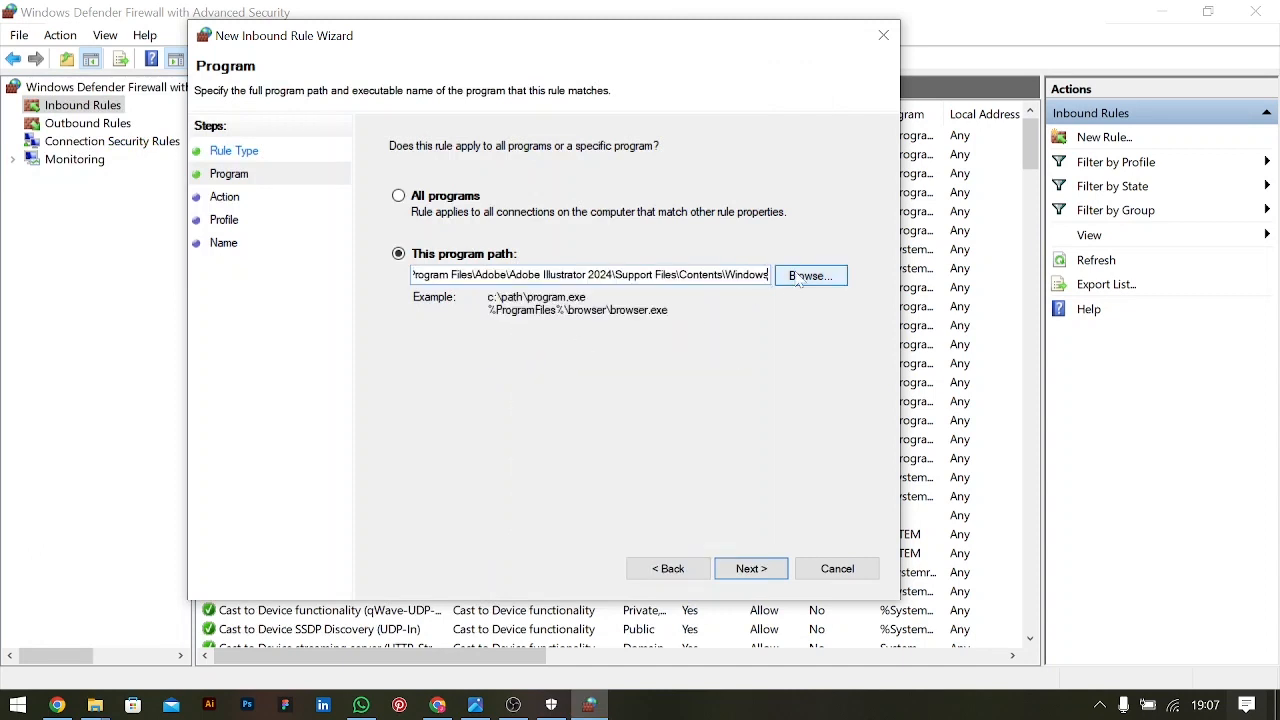
- Set the inbound rule to block the connection for the Domain, Private and Public profiles, and finish it under the name Adobe Illustrator
left_click(751, 568)
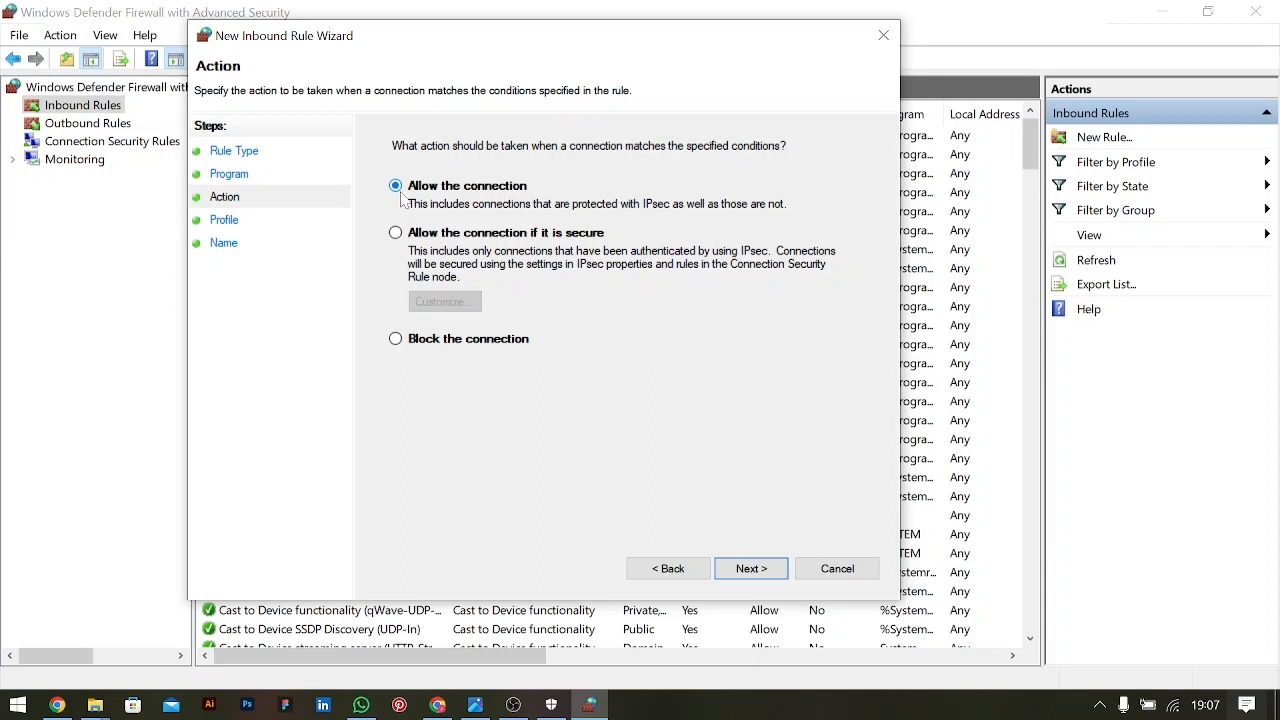
left_click(417, 341)
left_click(759, 574)
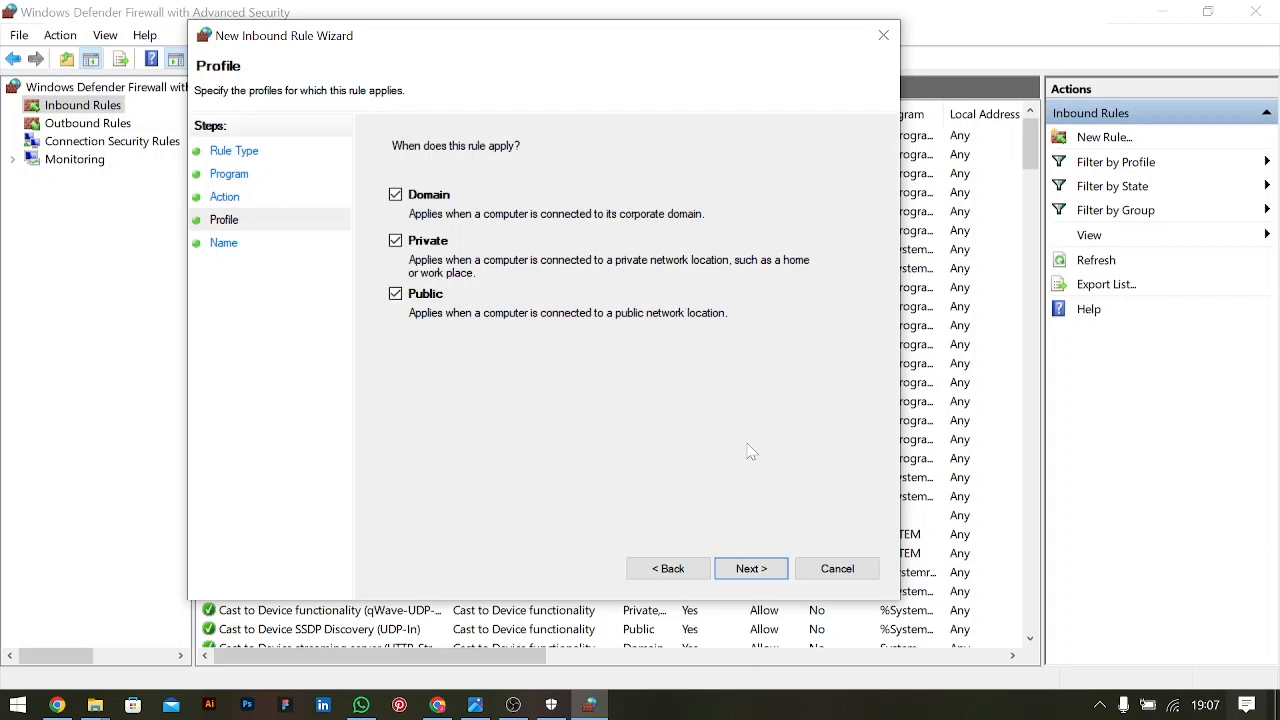
left_click(750, 572)
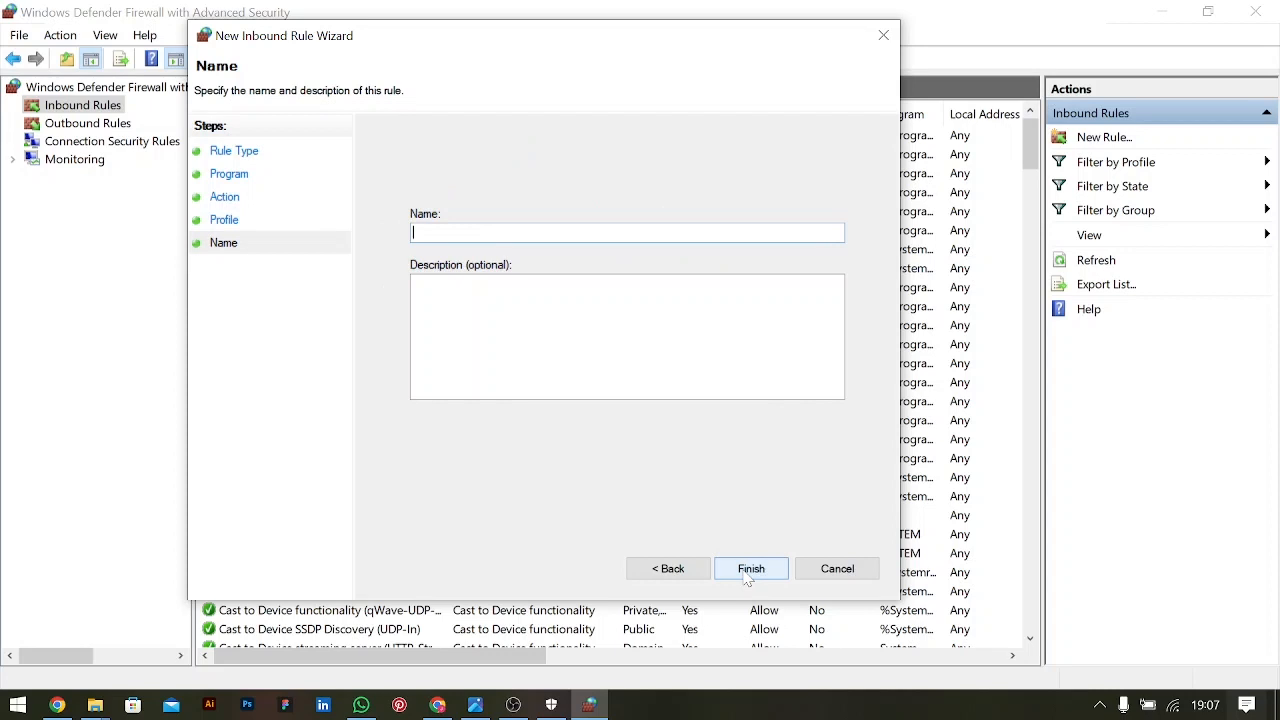
type("Adobe Illustrator")
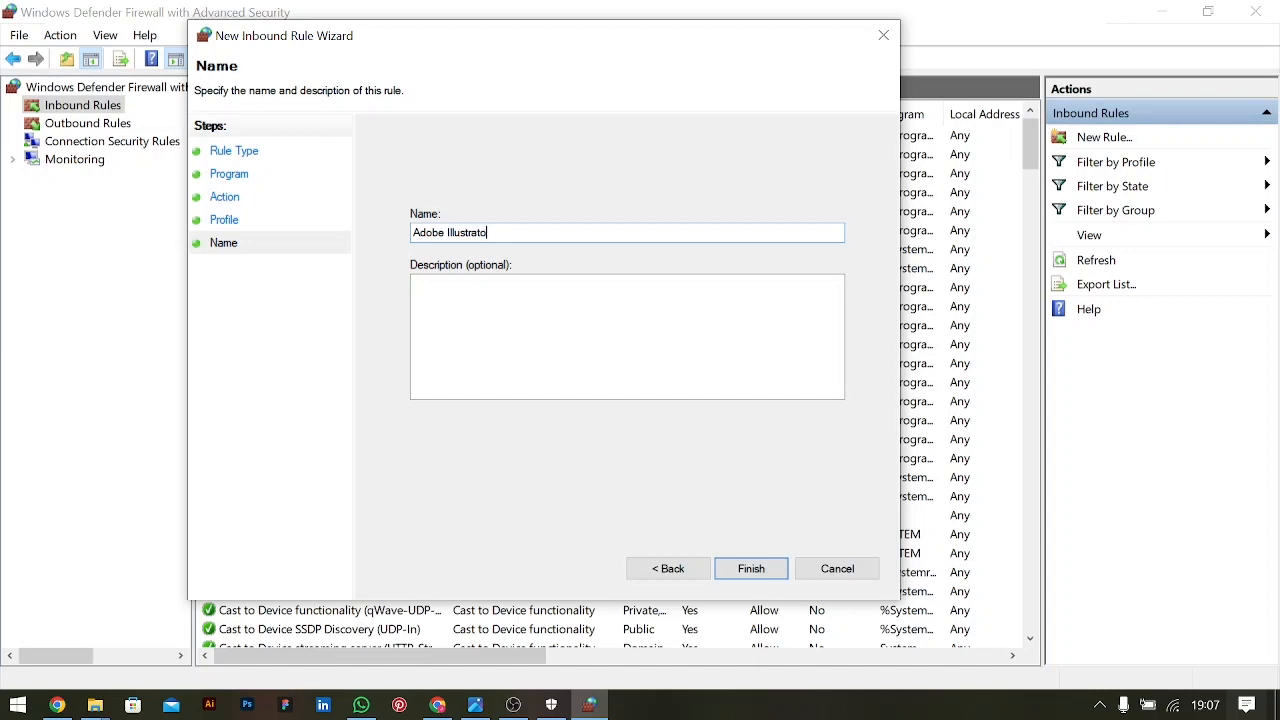
left_click(758, 574)
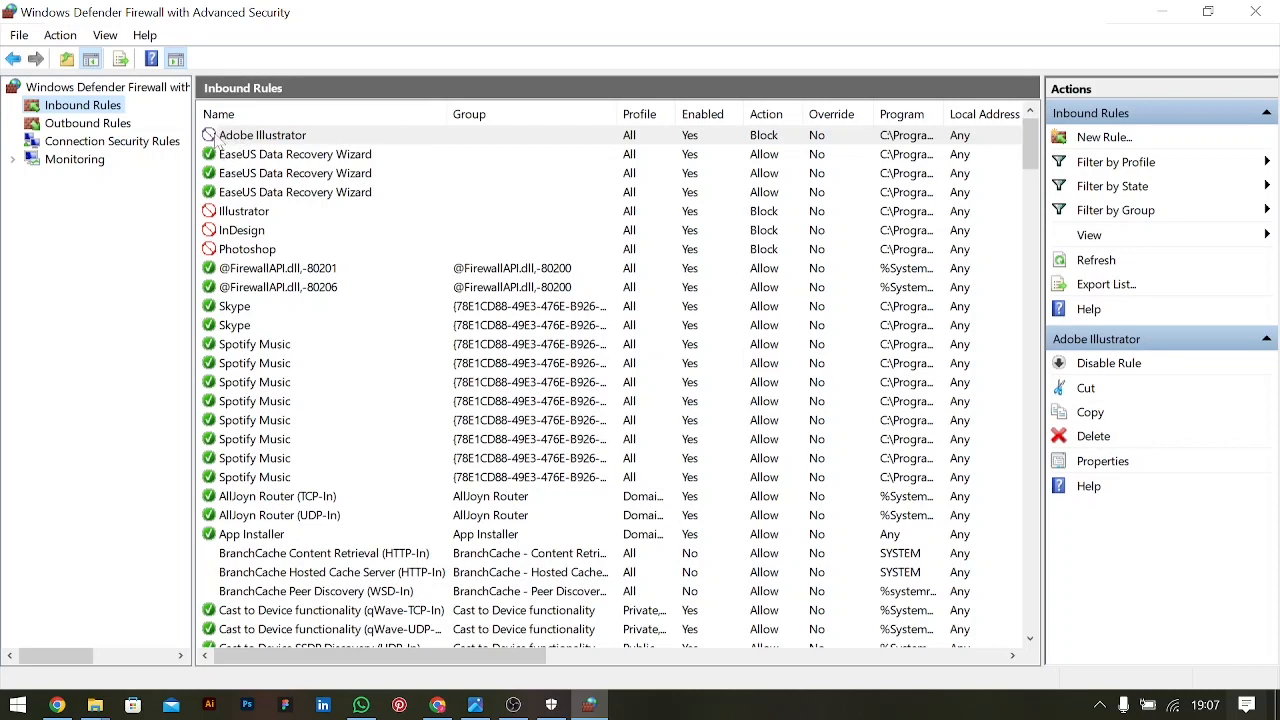
- Start a new outbound rule of type Program and paste the copied Adobe Illustrator 2024\Support Files\Contents\Windows path as its program path
left_click(70, 126)
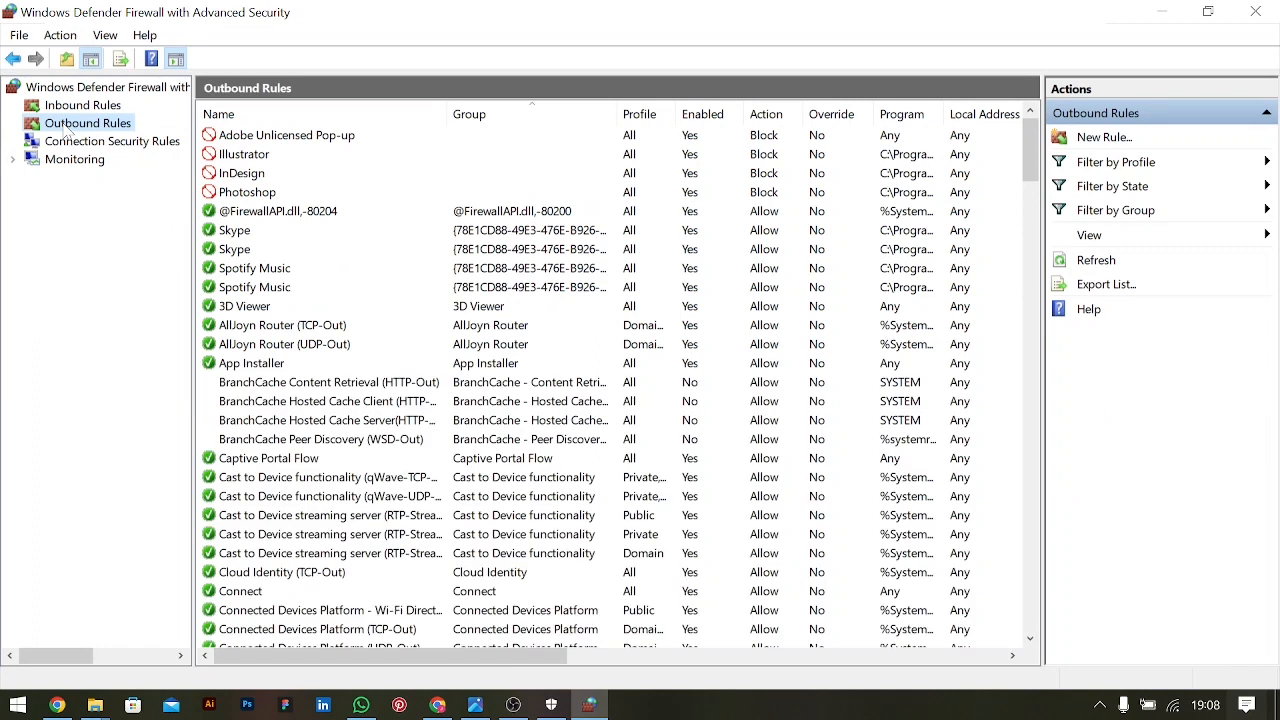
left_click(1100, 137)
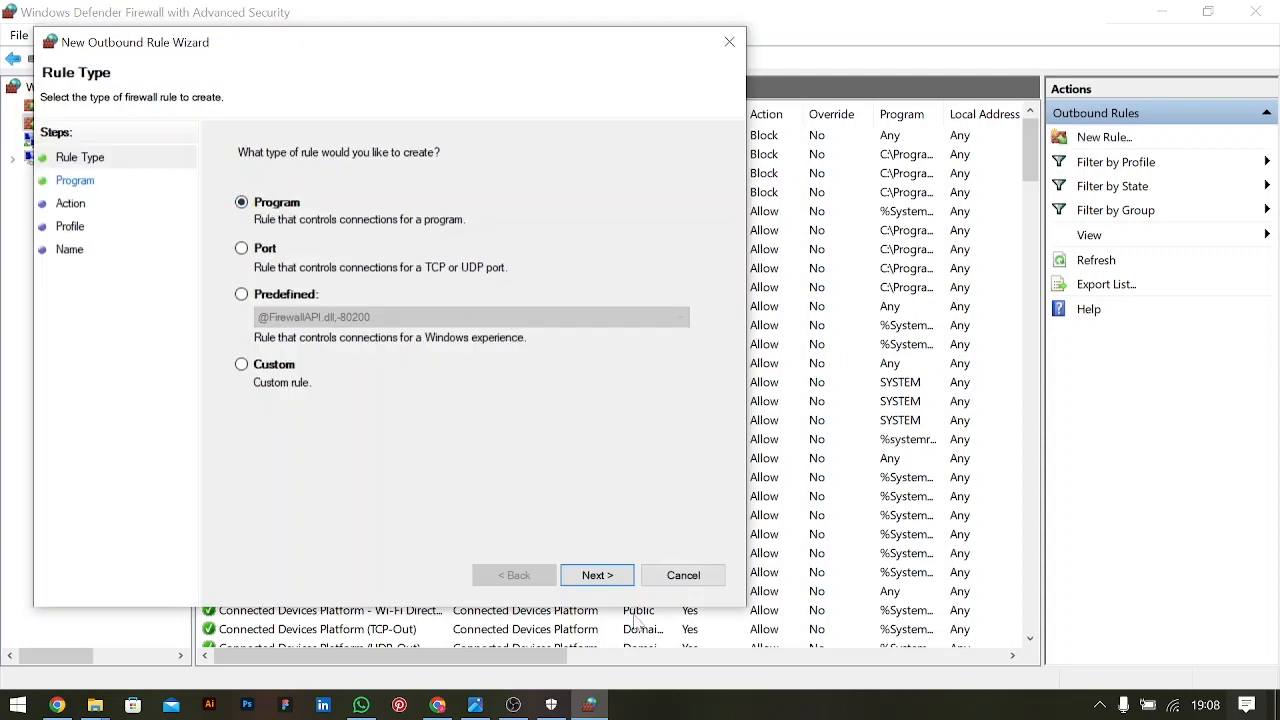
left_click(597, 575)
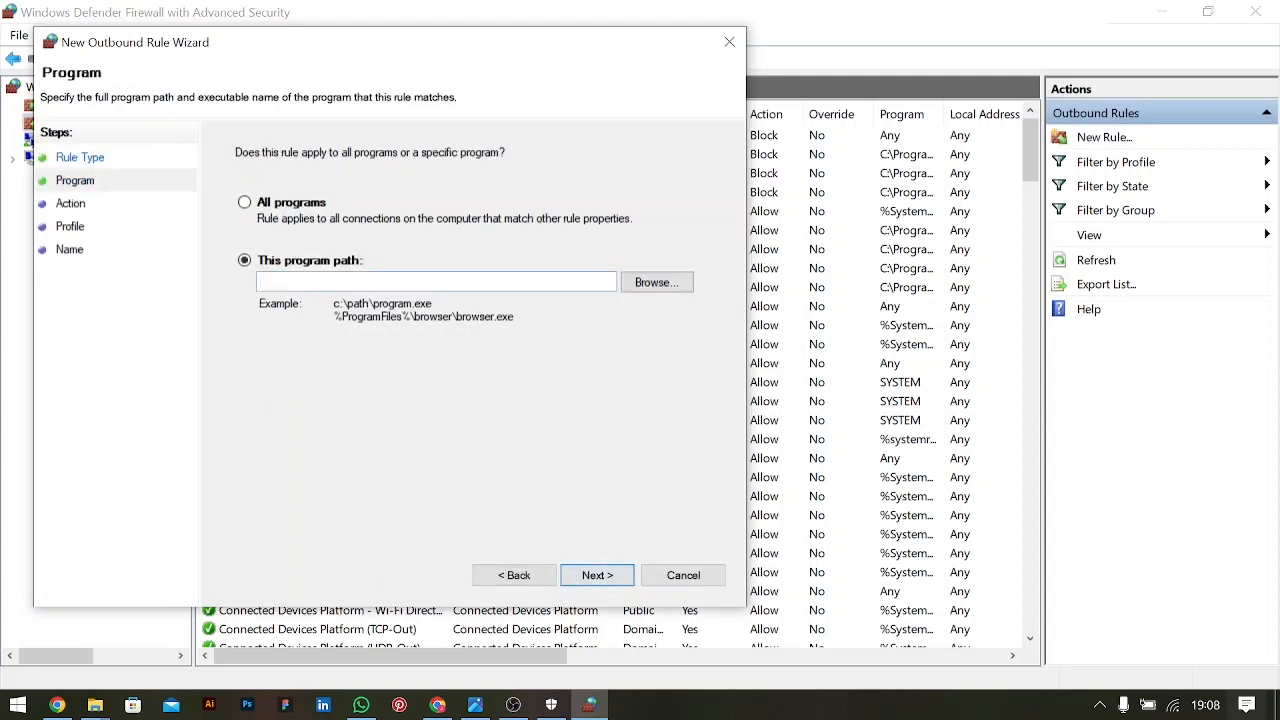
key("ctrl+v")
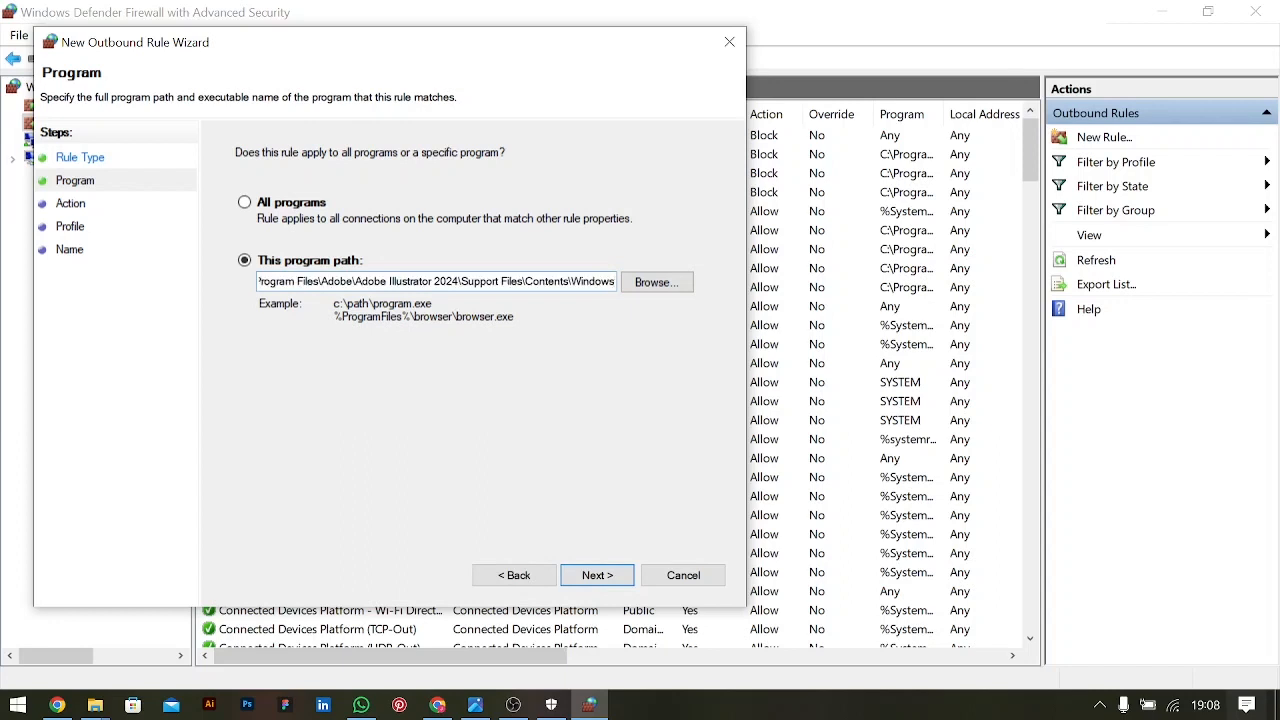
left_click(600, 577)
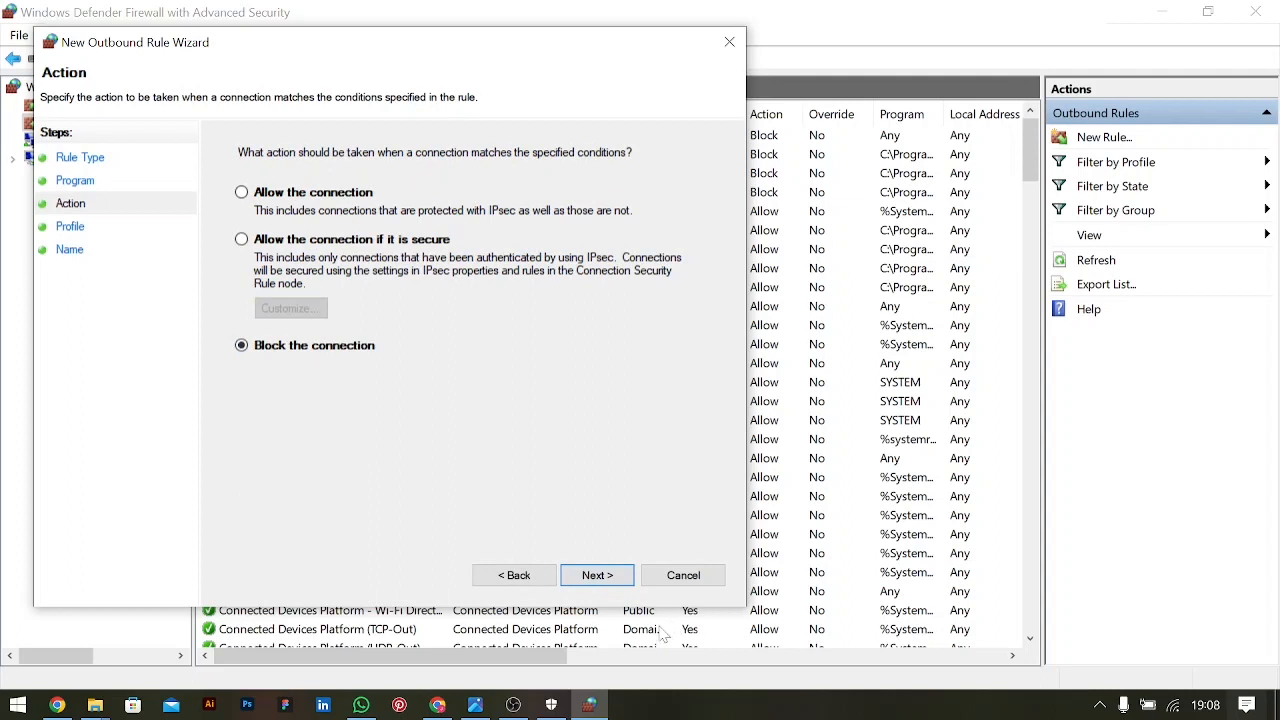
- Set the outbound rule to block the connection for the Domain, Private and Public profiles, and finish it under the name Adobe Illustrator
left_click(590, 576)
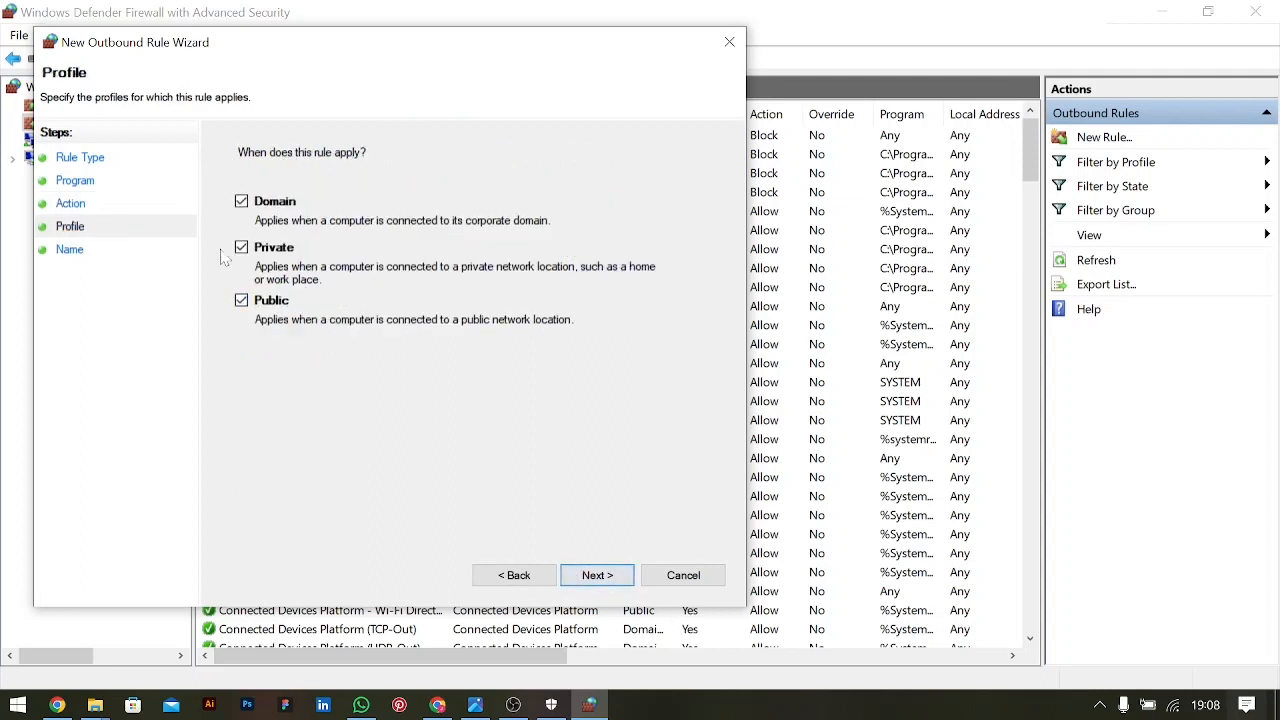
left_click(597, 575)
type("Adobe Illustrator")
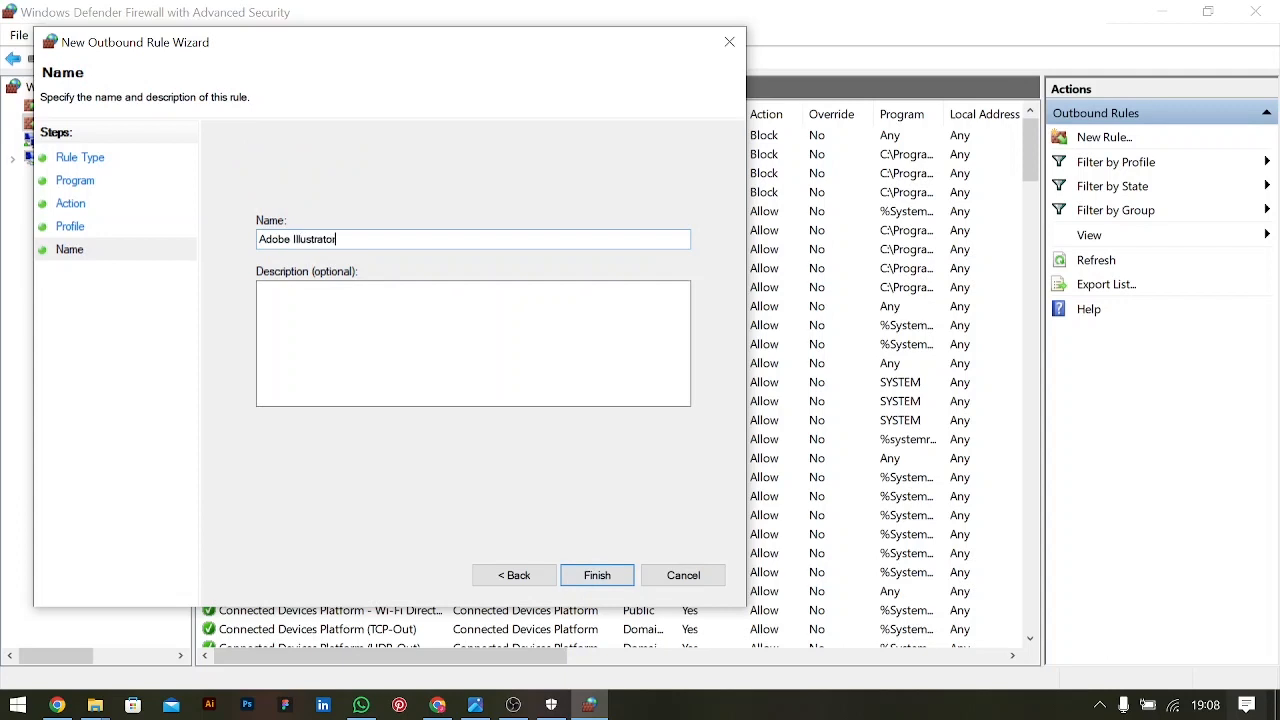
left_click(593, 574)
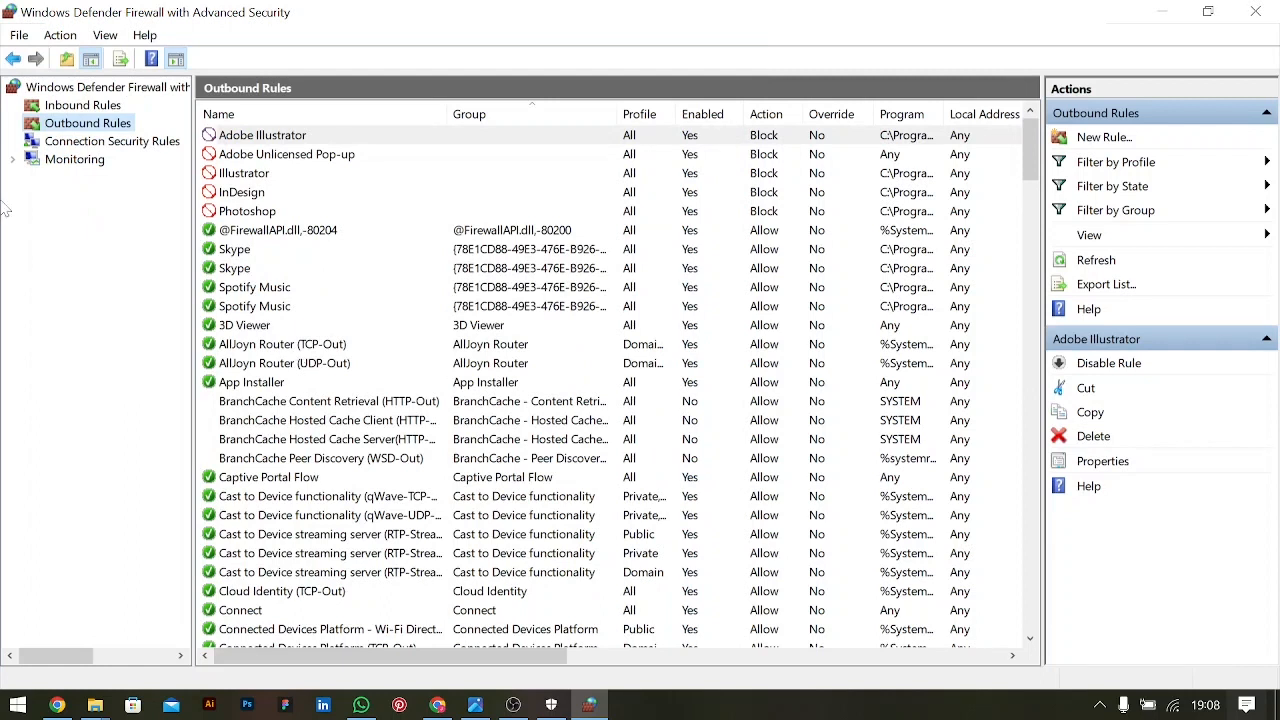
- Check the inbound rules list for the Adobe Illustrator rule and launch Adobe Illustrator
left_click(60, 106)
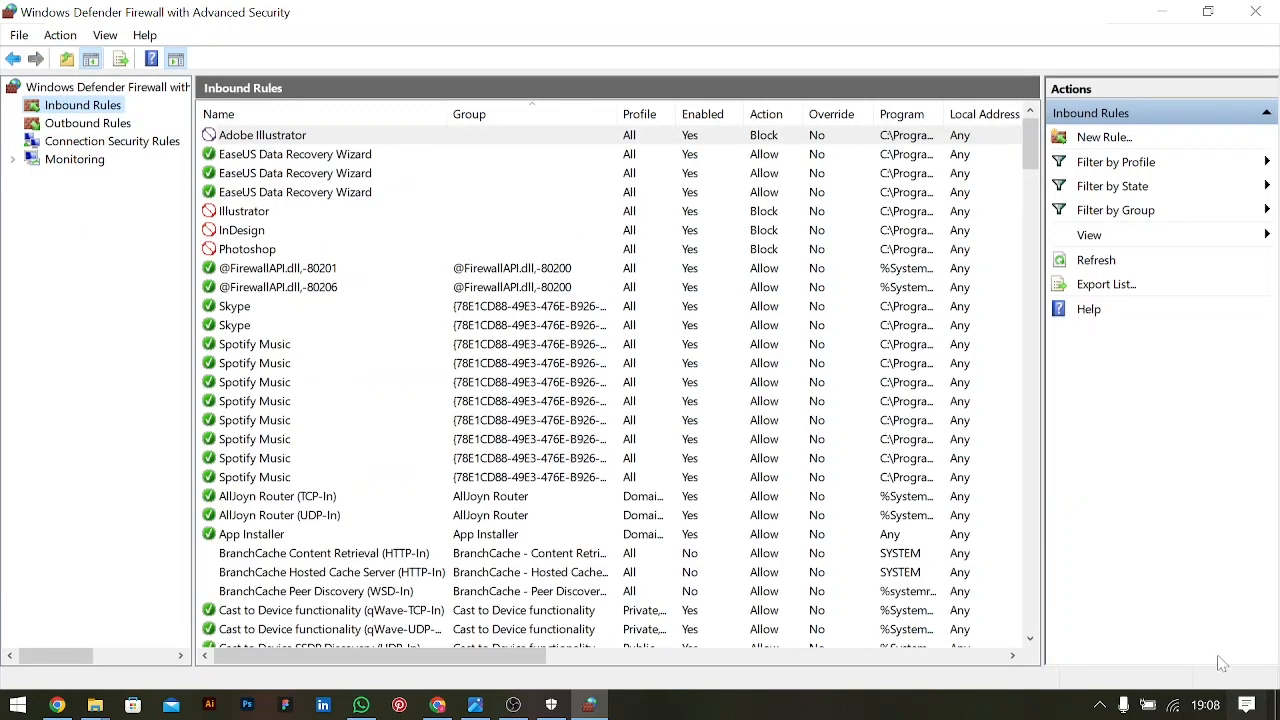
left_click(225, 706)
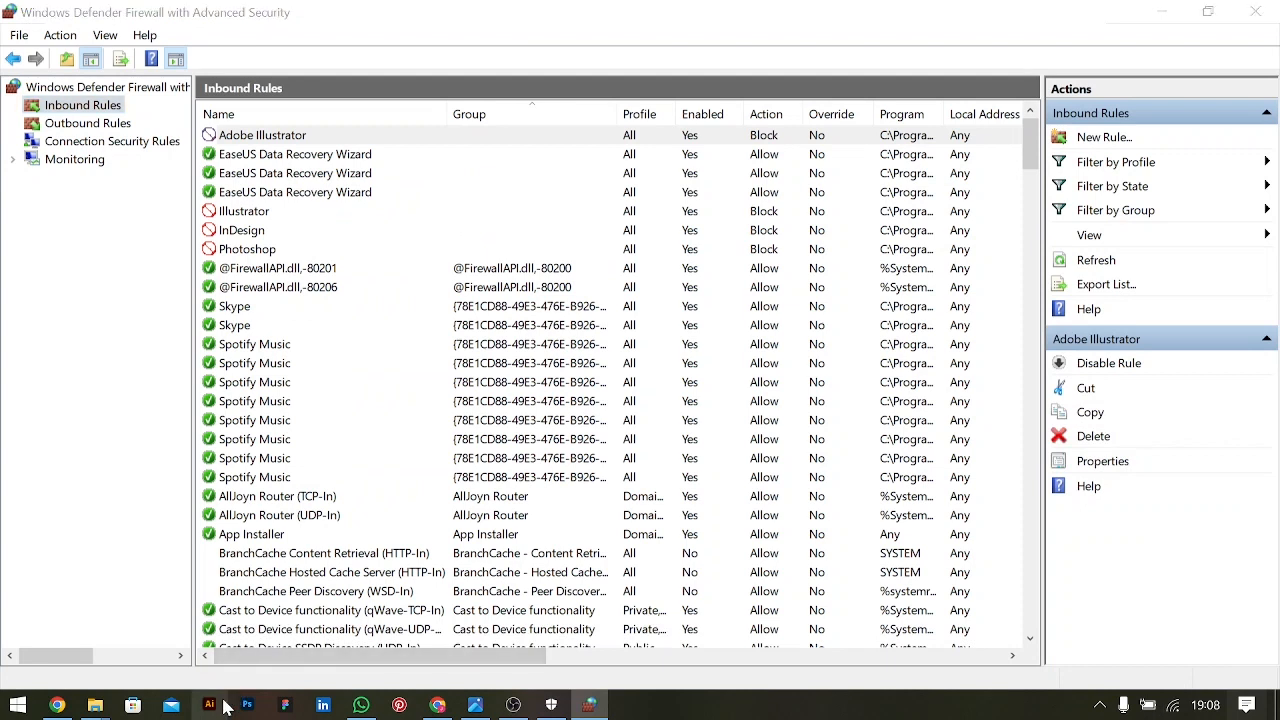